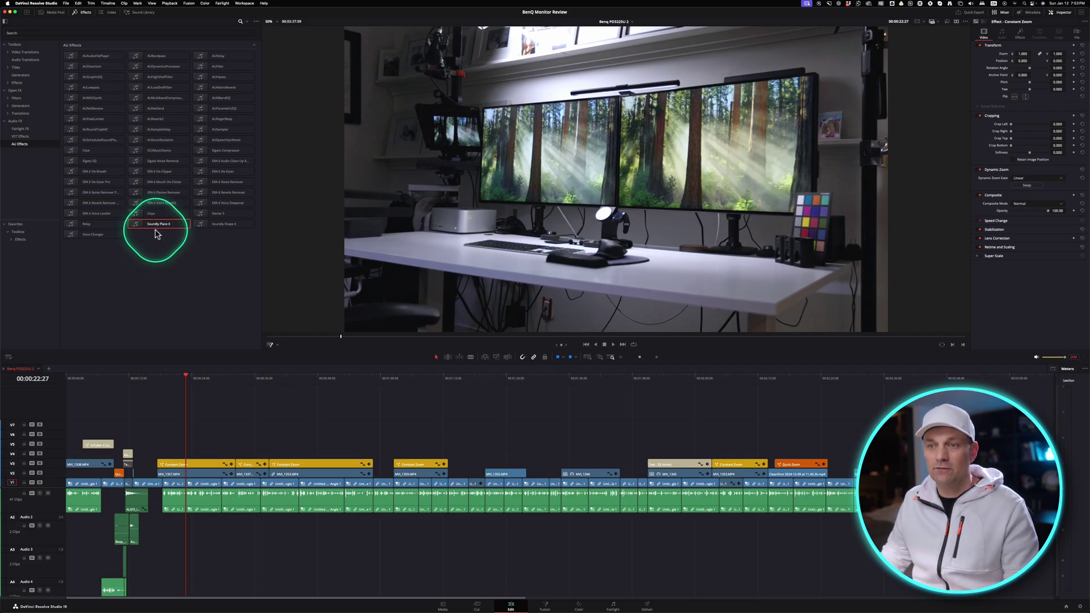
Drop Soundly Place it onto the A1 clip at the playhead, then undo it with Ctrl+Z.
{"action": "left_click_drag", "start_coordinate": [154, 227], "coordinate": [191, 502]}
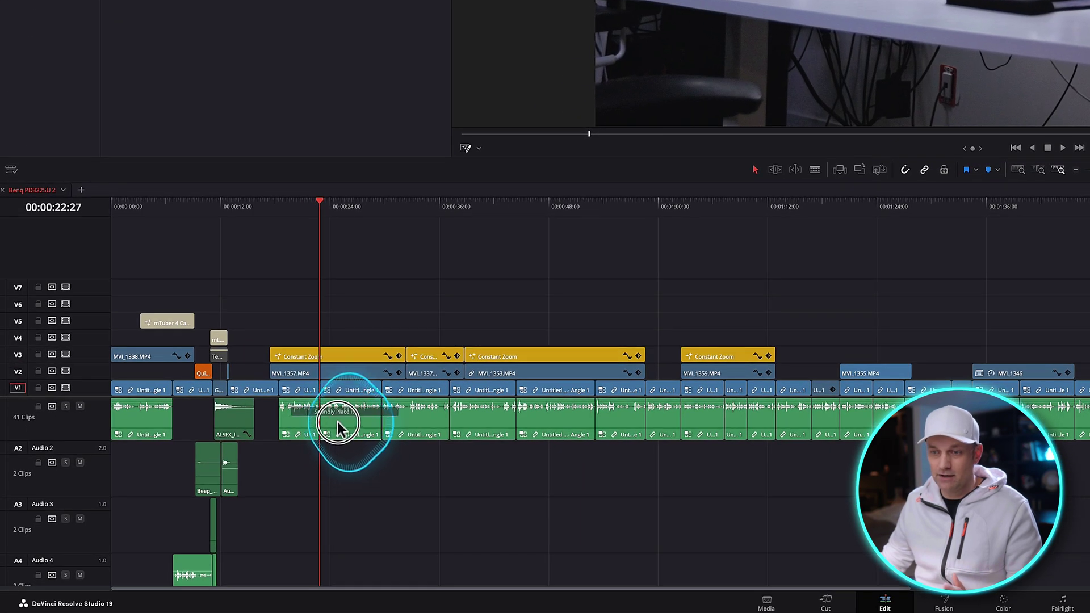
{"action": "left_click_drag", "start_coordinate": [337, 421], "coordinate": [339, 424]}
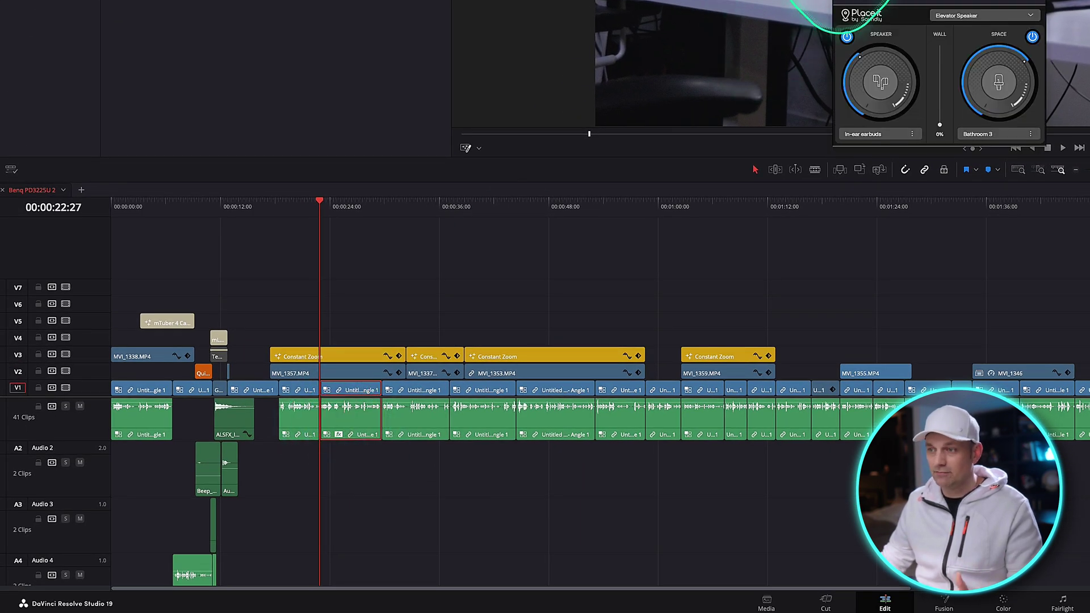
{"action": "key", "text": "ctrl+z"}
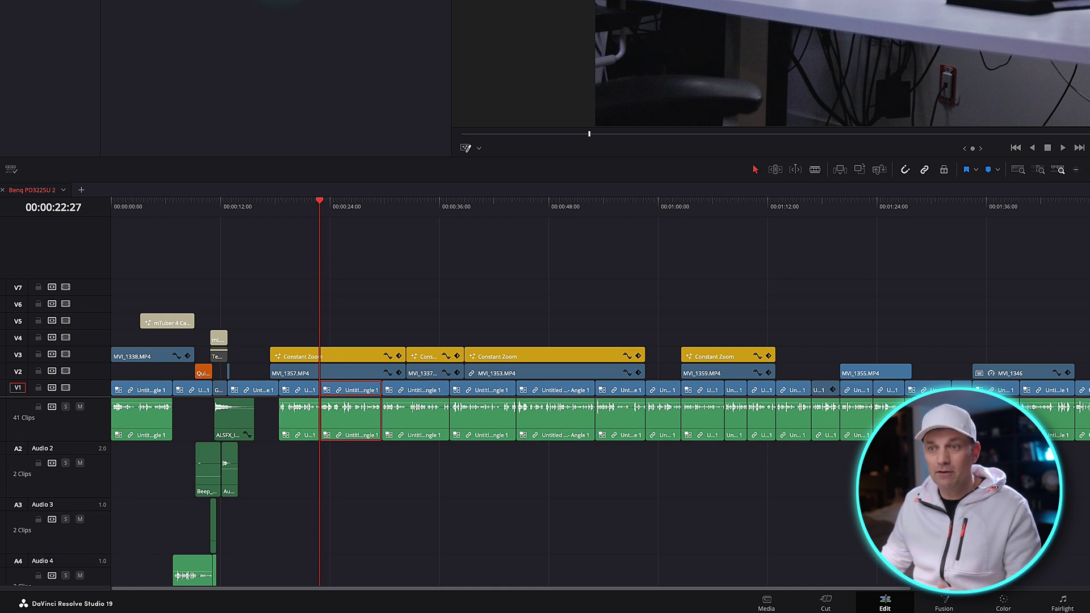
Drag Soundly Place it onto the Audio 1 track header and select the first A1 clip.
{"action": "left_click_drag", "start_coordinate": [227, 97], "coordinate": [80, 431]}
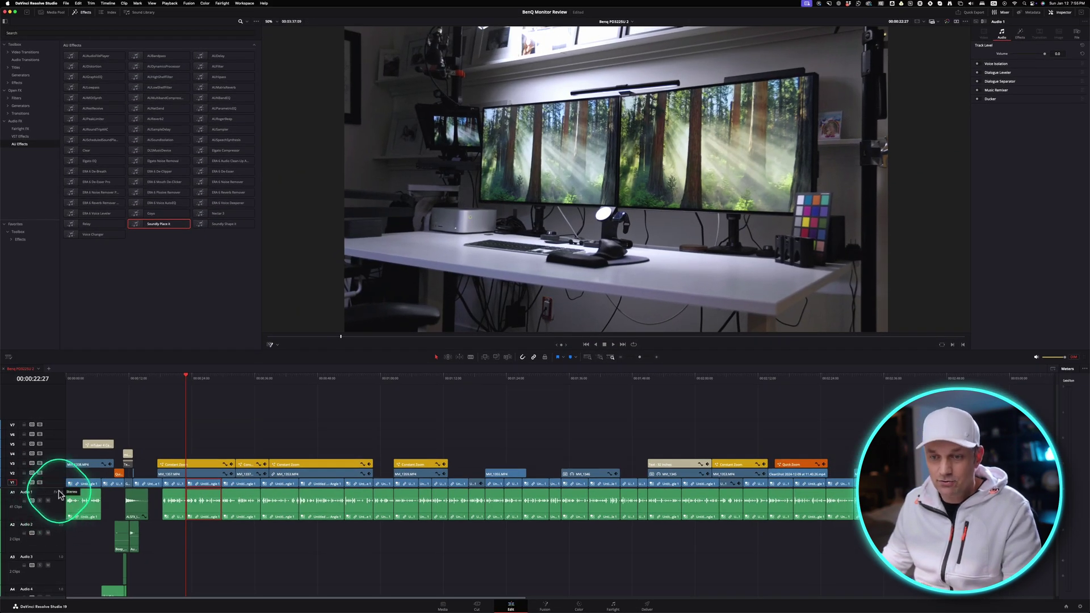
{"action": "key", "text": "ctrl"}
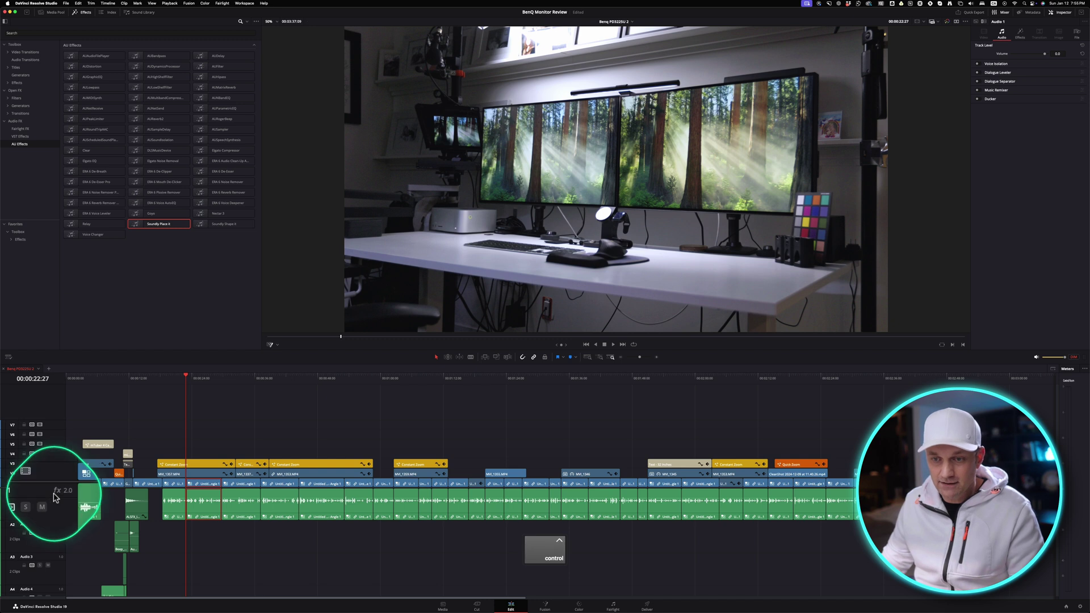
{"action": "left_click", "coordinate": [80, 502]}
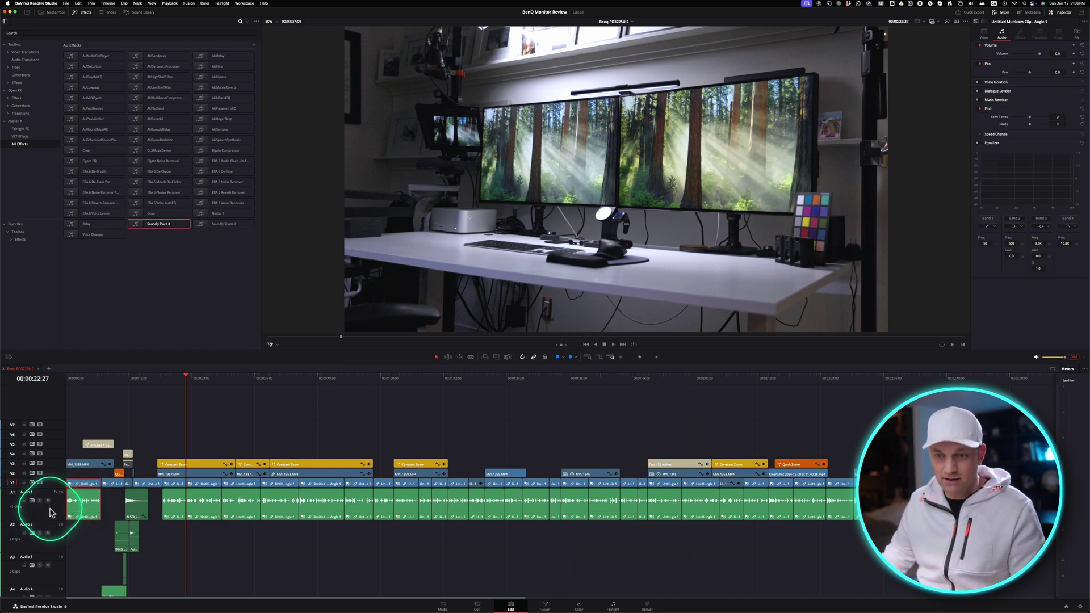
Inspect the Audio 1 track's Soundly Place it parameters, then return to the clip's Inspector view.
{"action": "left_click", "coordinate": [50, 512]}
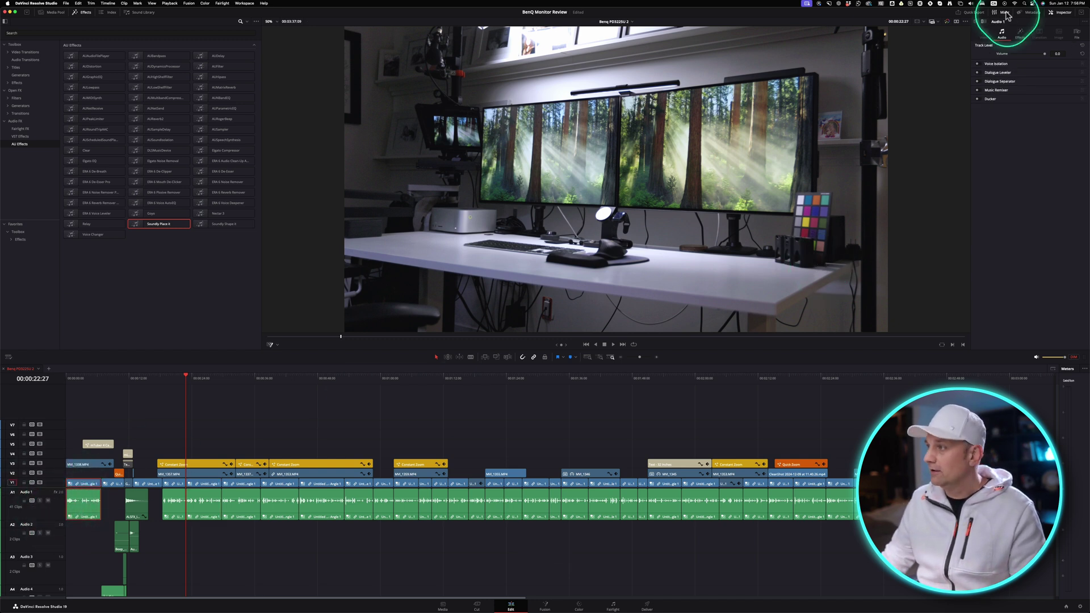
{"action": "left_click", "coordinate": [1020, 34]}
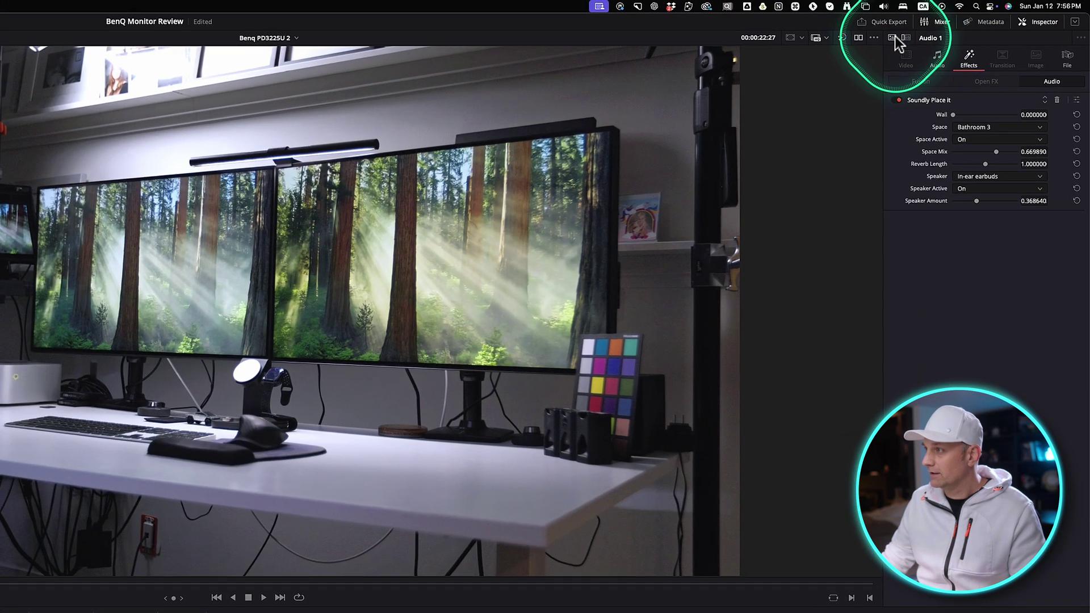
{"action": "left_click", "coordinate": [947, 28]}
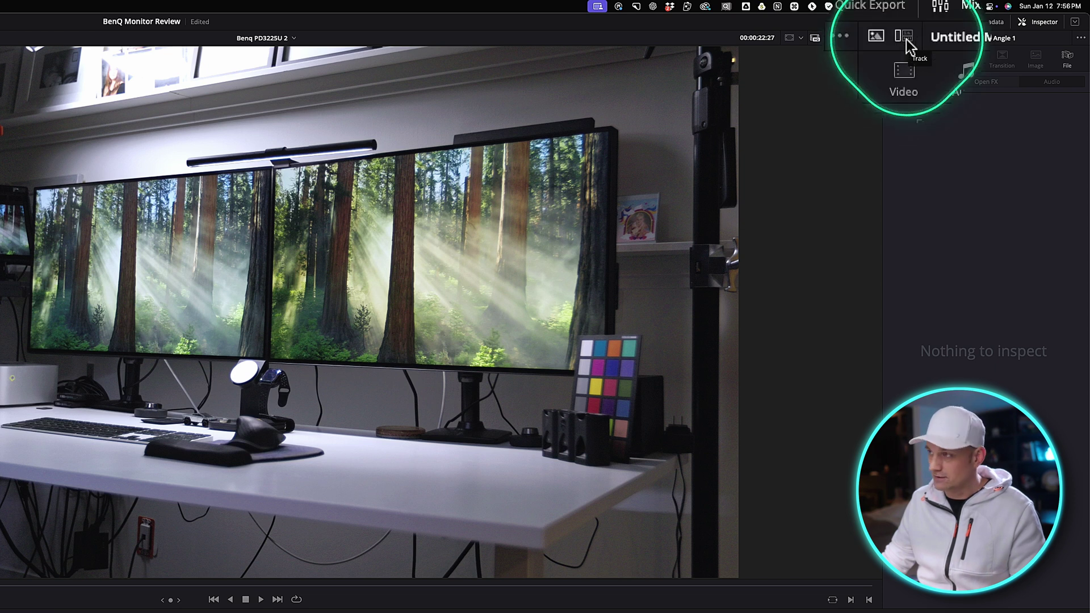
Review Audio 1's Soundly Place it track settings and move the playhead to about 1:21.
{"action": "left_click", "coordinate": [907, 39]}
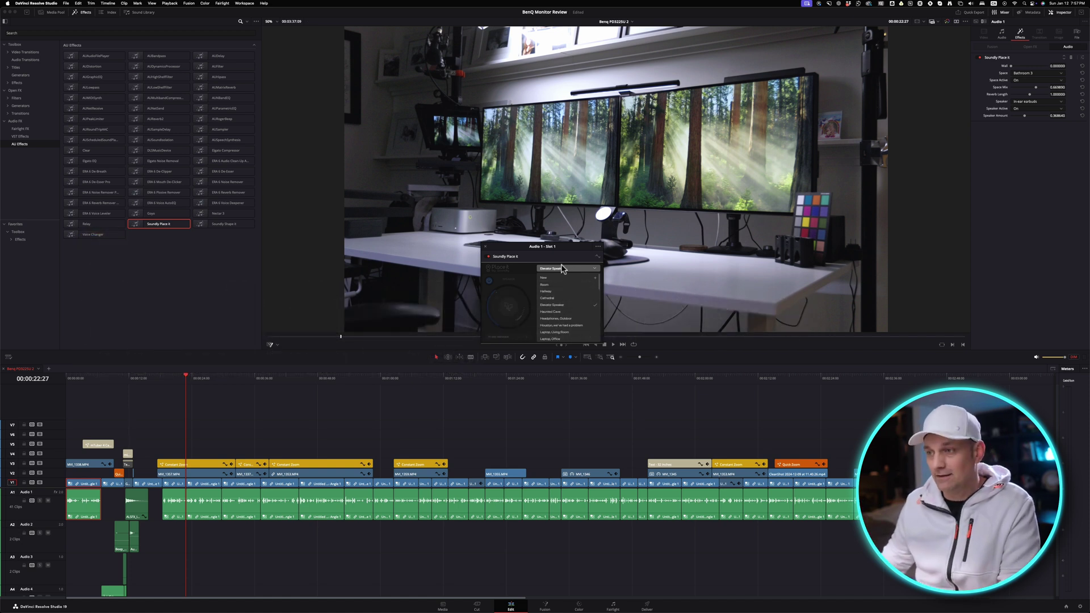
{"action": "left_click_drag", "start_coordinate": [275, 380], "coordinate": [502, 406]}
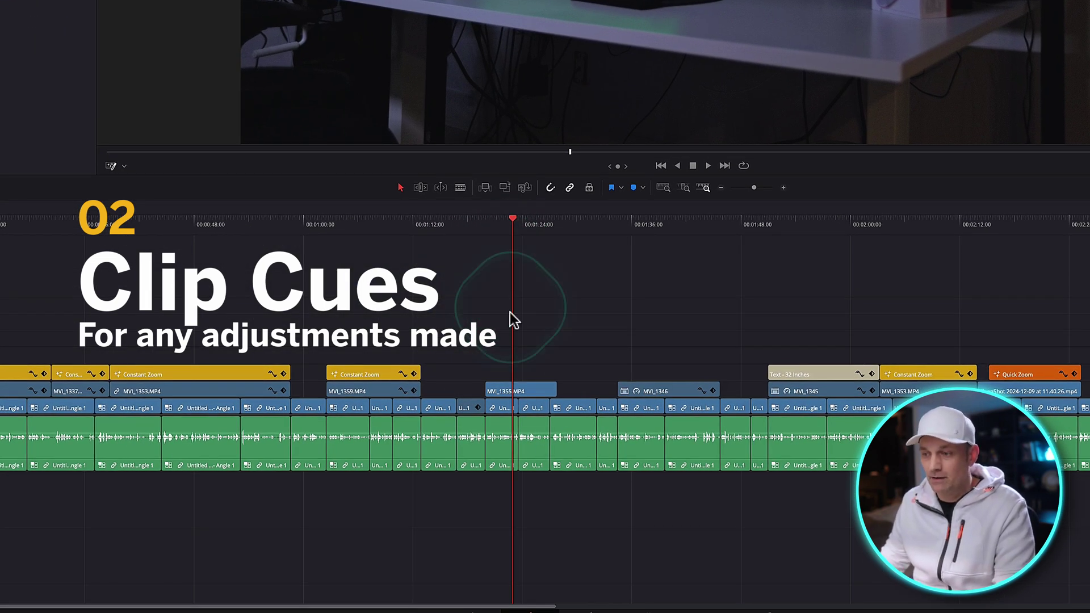
Colour MVI_1355.MP4 yellow, set its Zoom to 1.130 and reset Rotation Angle to 0.
{"action": "right_click", "coordinate": [515, 390]}
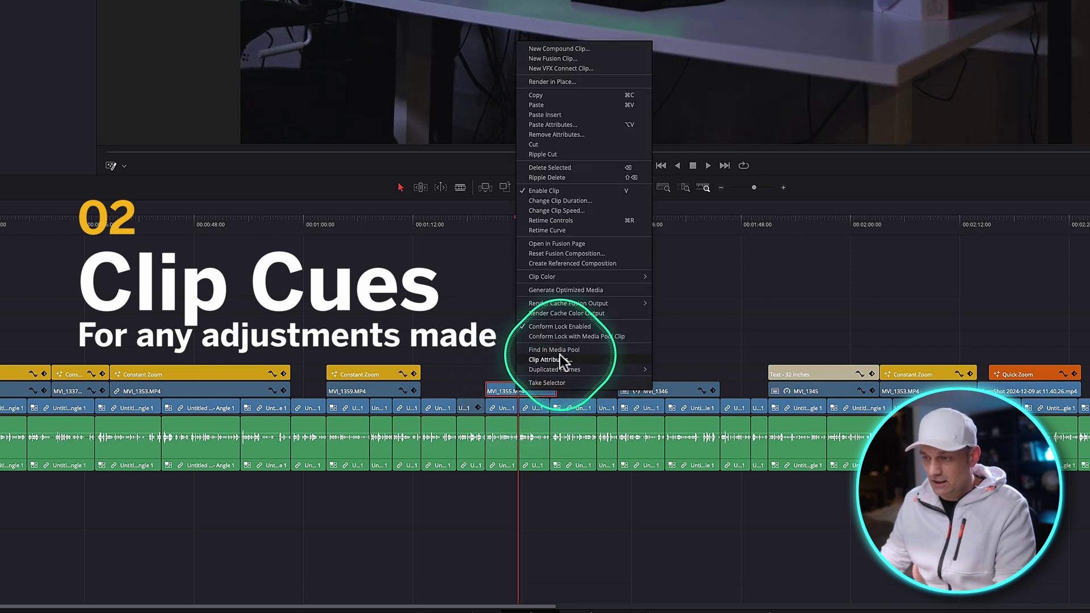
{"action": "mouse_move", "coordinate": [554, 277]}
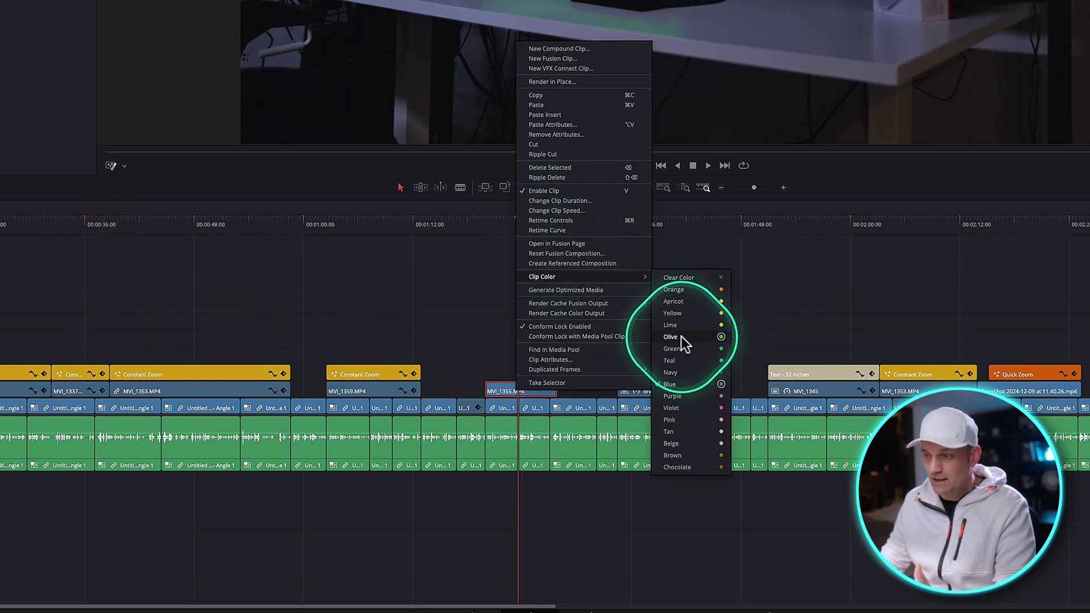
{"action": "left_click", "coordinate": [683, 312]}
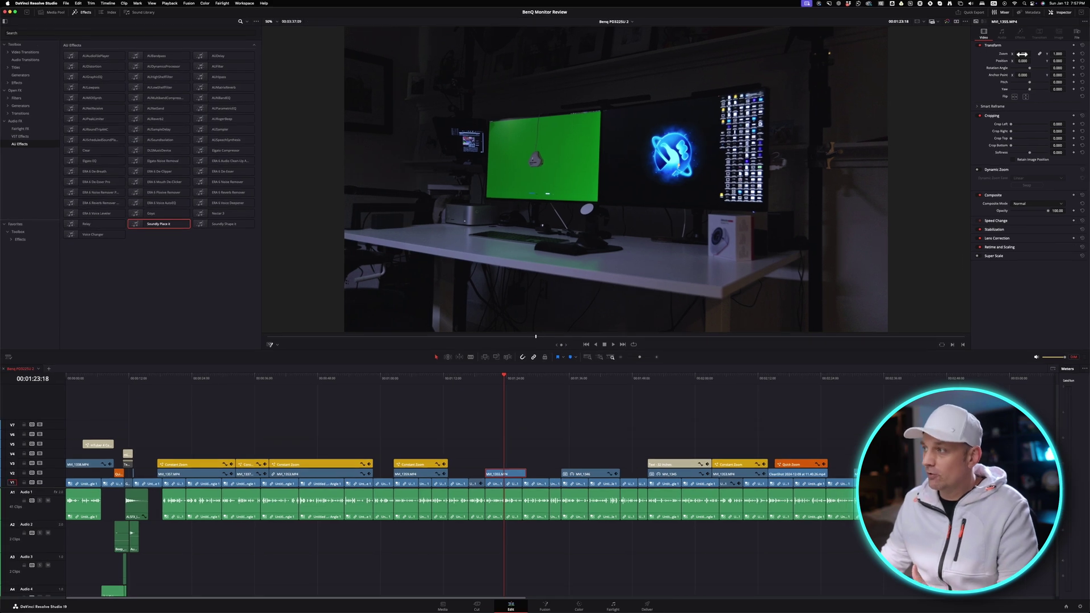
{"action": "left_click_drag", "start_coordinate": [1022, 54], "coordinate": [1029, 69]}
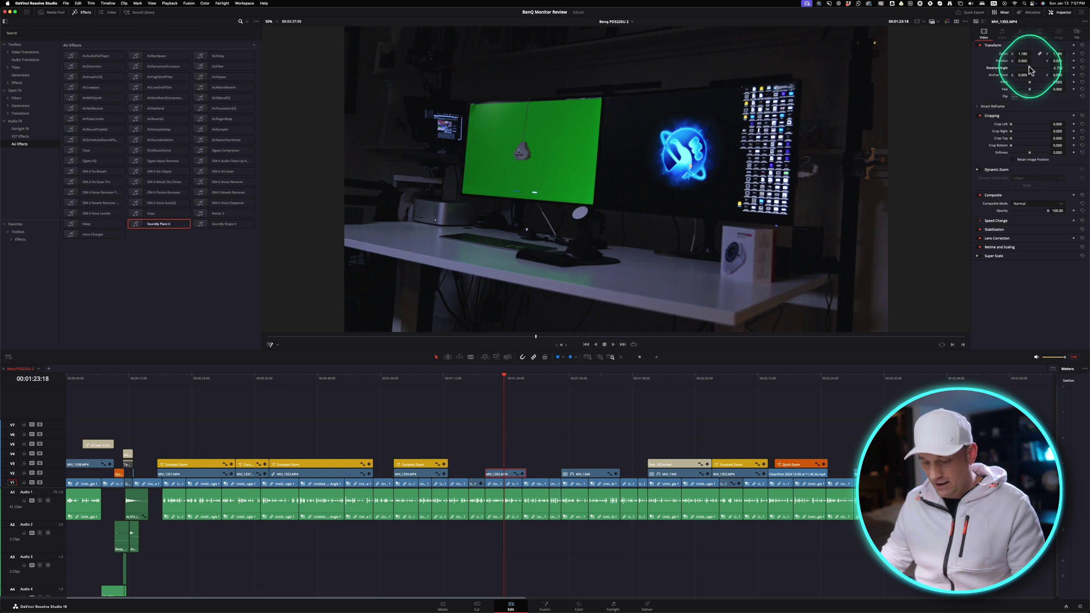
{"action": "double_click", "coordinate": [1031, 69]}
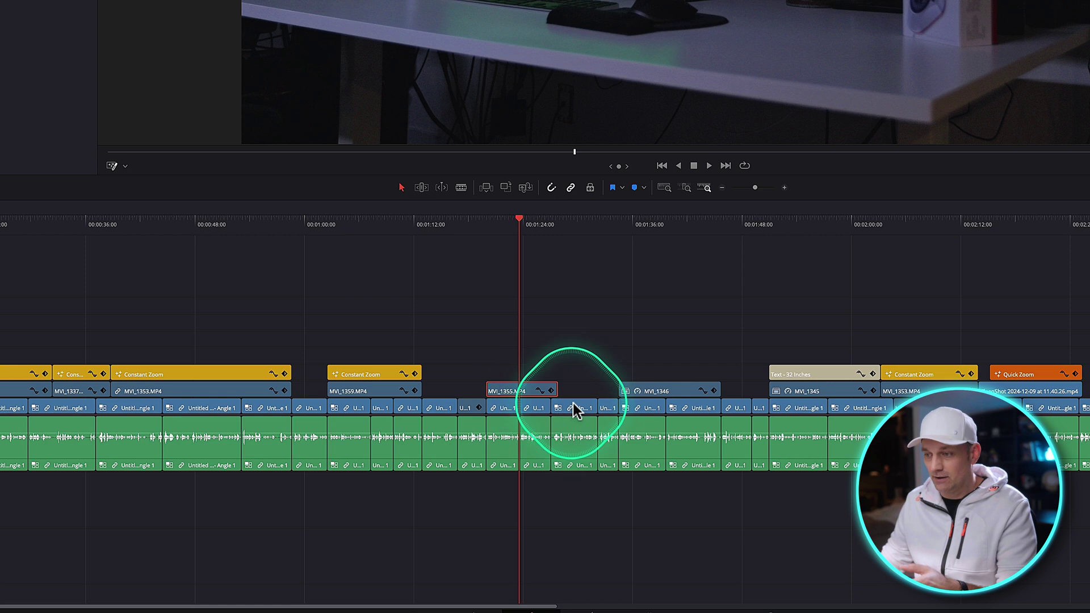
Select the short clips around MVI_1355 and play the timeline from about 1:23.
{"action": "left_click", "coordinate": [608, 410]}
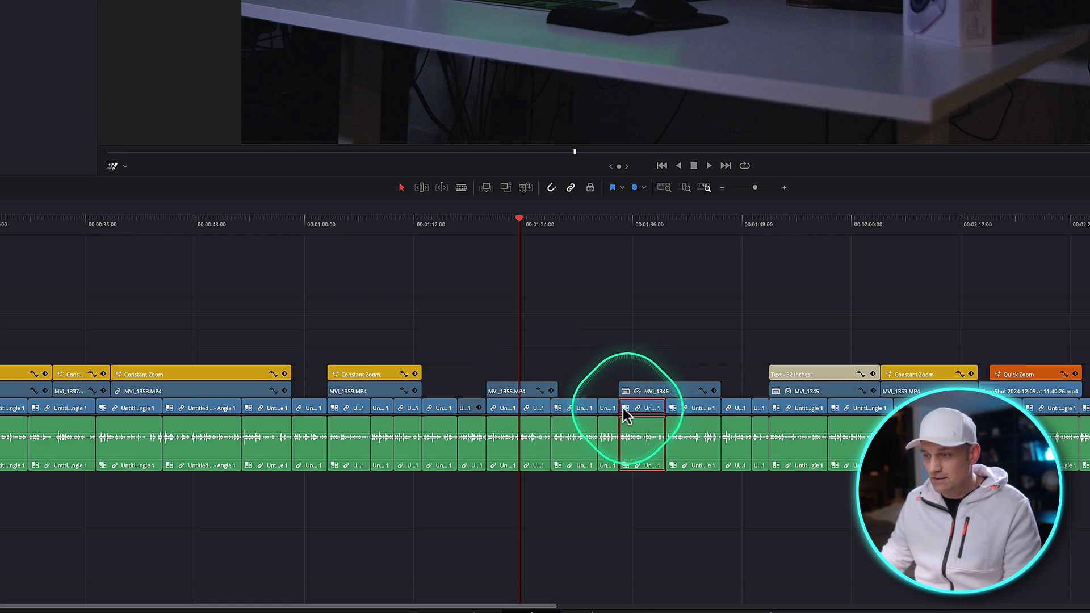
{"action": "left_click", "coordinate": [561, 410]}
{"action": "key", "text": "ctrl"}
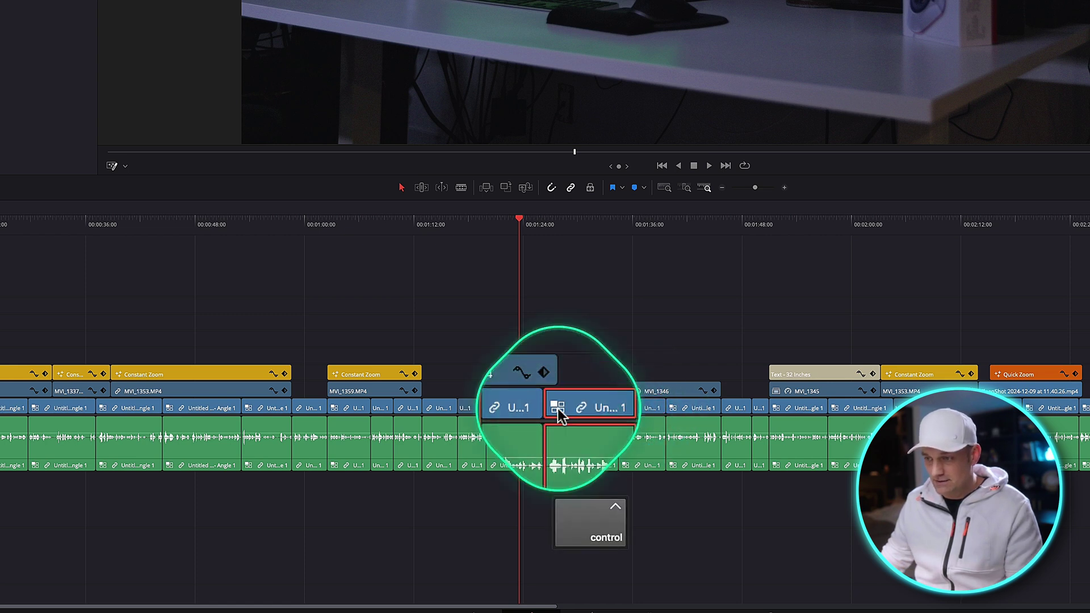
{"action": "left_click", "coordinate": [523, 391]}
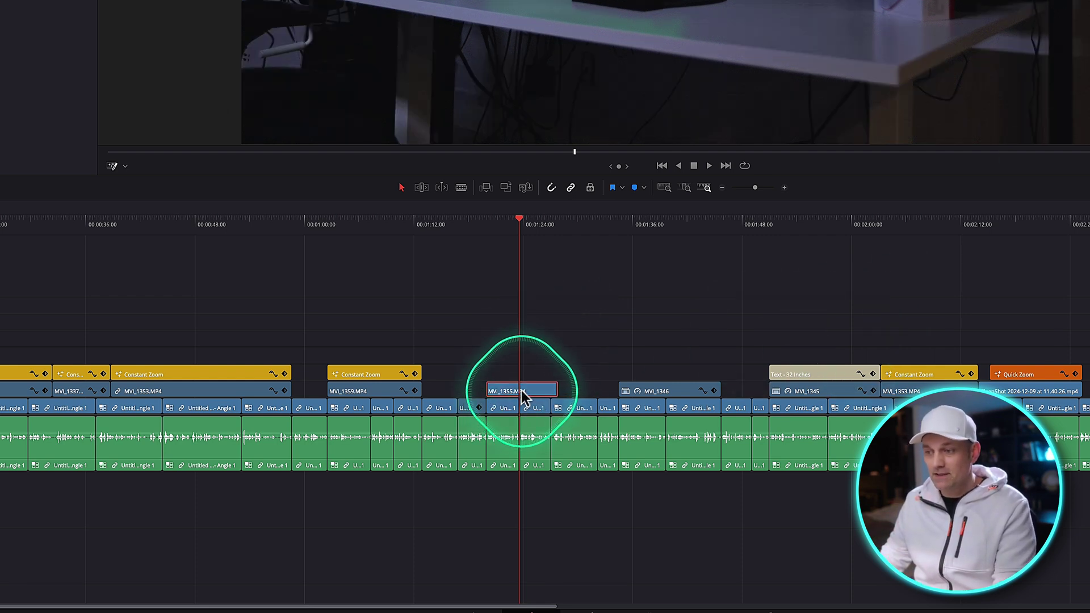
{"action": "left_click", "coordinate": [475, 410]}
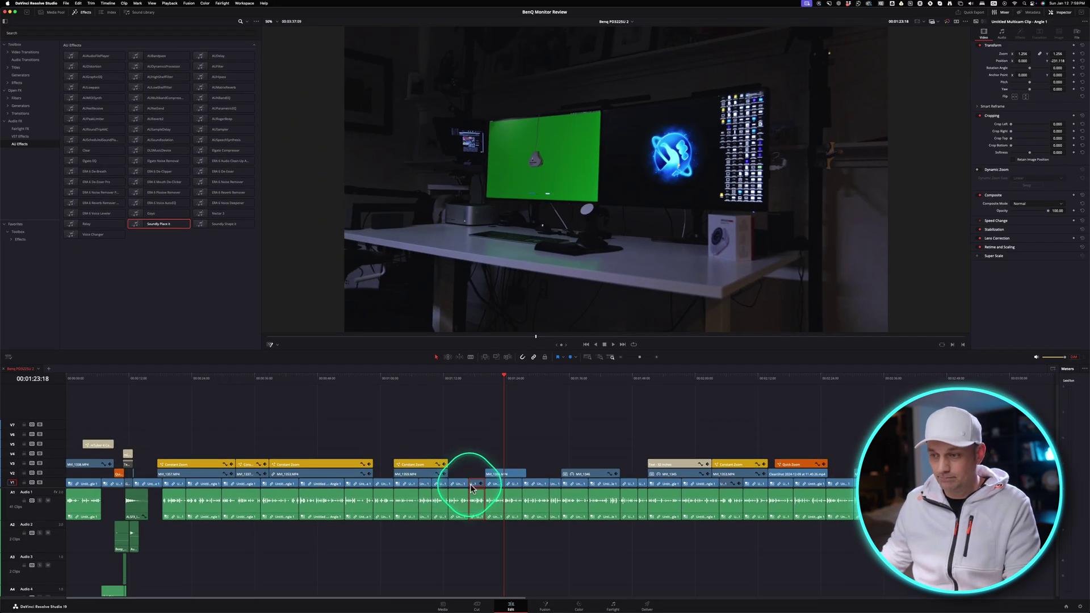
{"action": "key", "text": "space"}
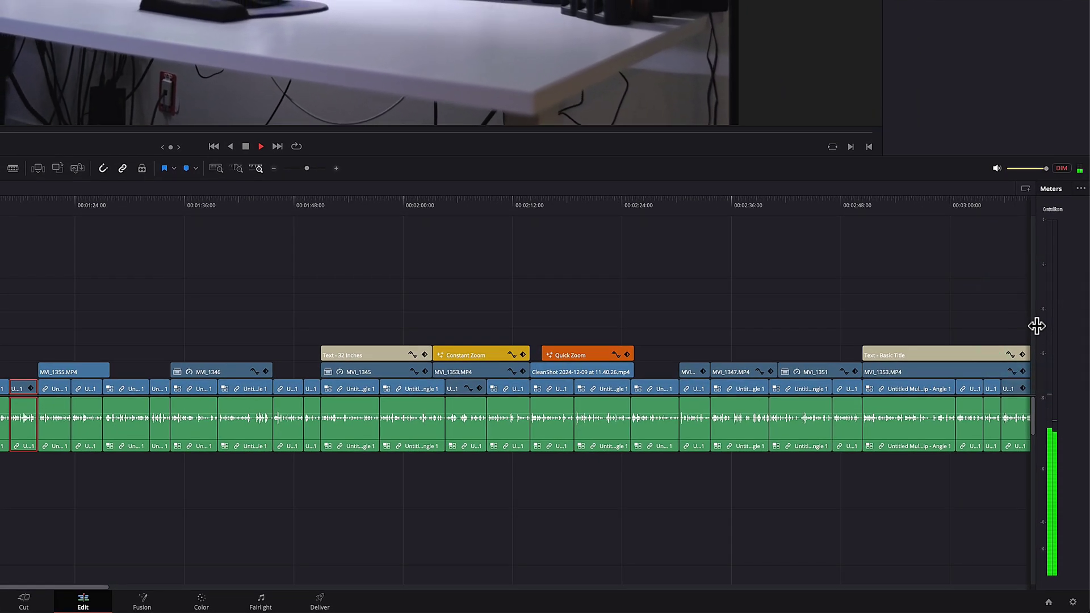
Replace the audio meters with the Mixer and widen it to show every audio track.
{"action": "left_click", "coordinate": [1080, 189]}
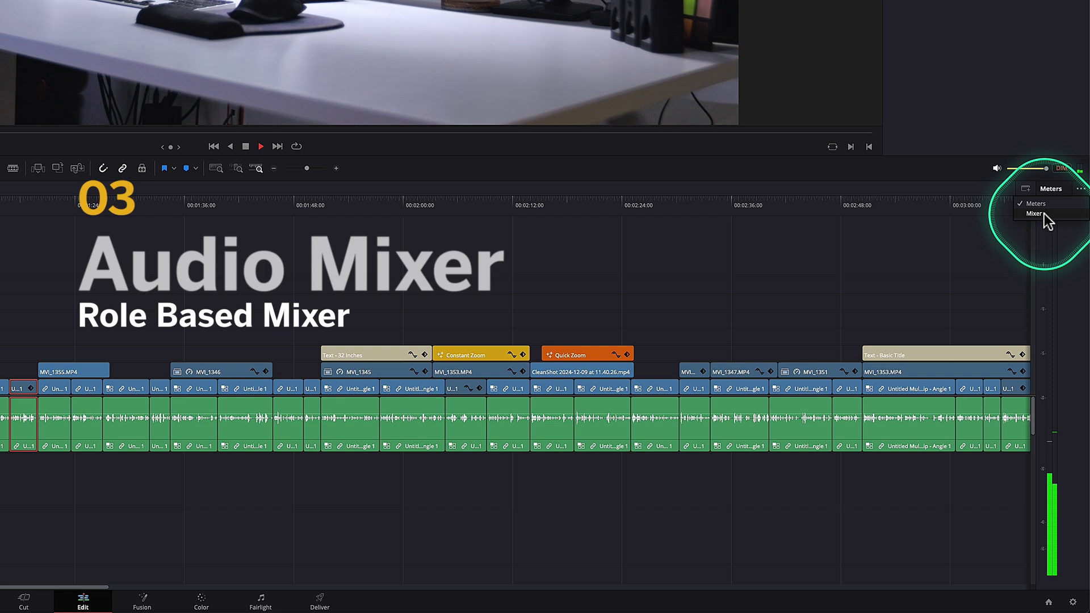
{"action": "left_click", "coordinate": [1044, 214]}
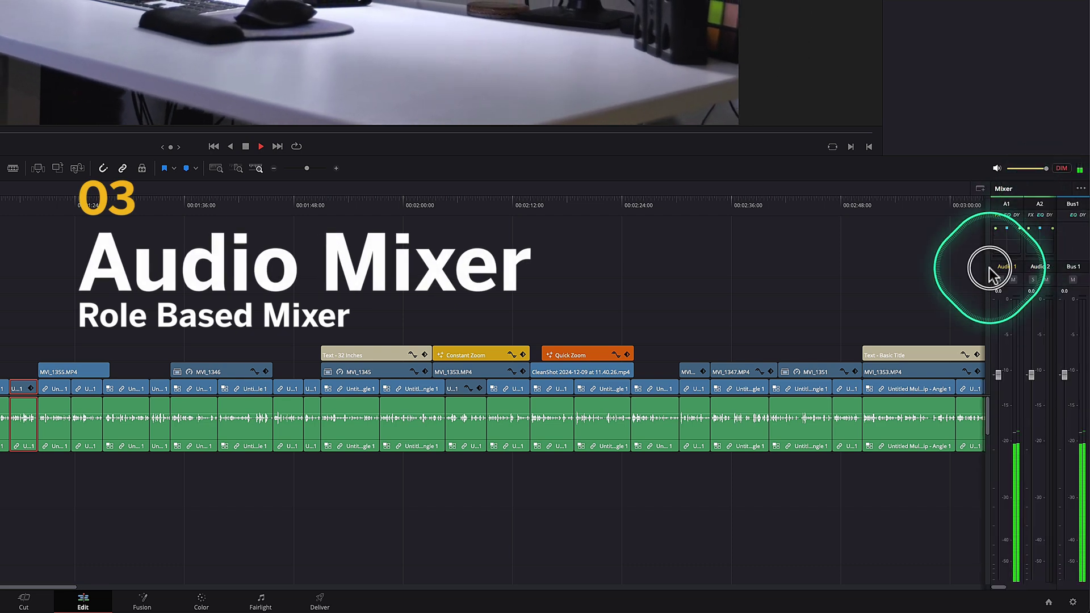
{"action": "left_click_drag", "start_coordinate": [989, 268], "coordinate": [810, 294]}
Lower the Audio 1 fader and check its equalizer and dynamics controls.
{"action": "left_click_drag", "start_coordinate": [819, 375], "coordinate": [819, 441]}
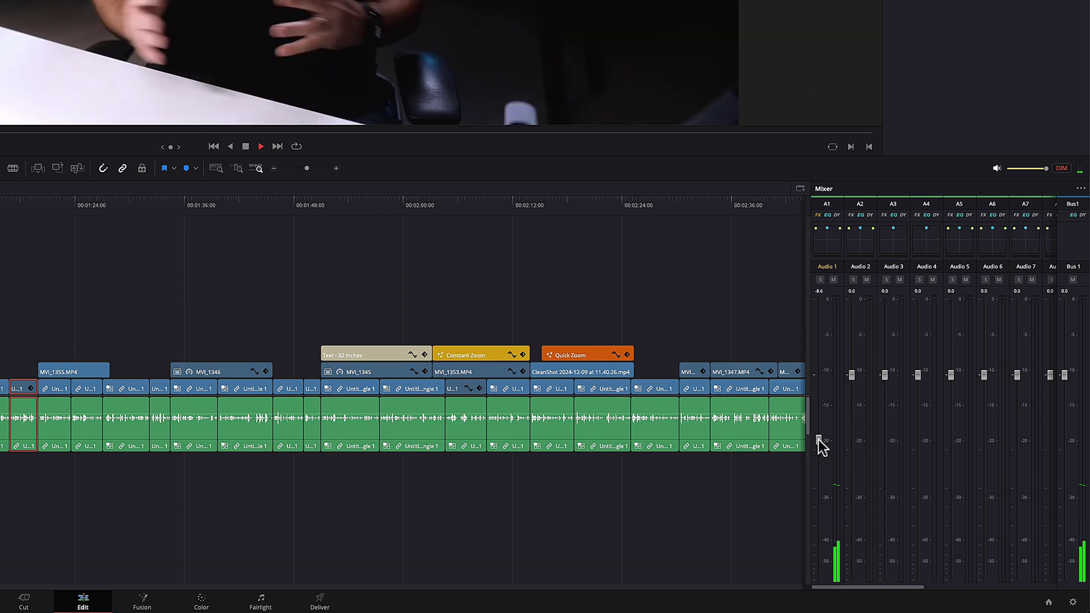
{"action": "left_click", "coordinate": [819, 439]}
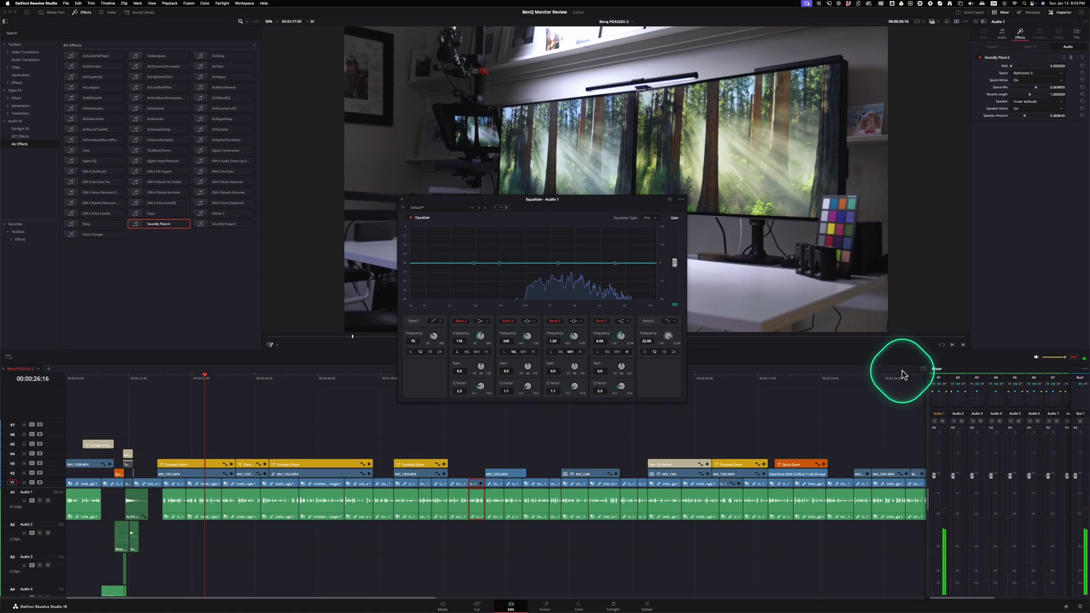
{"action": "left_click", "coordinate": [944, 384]}
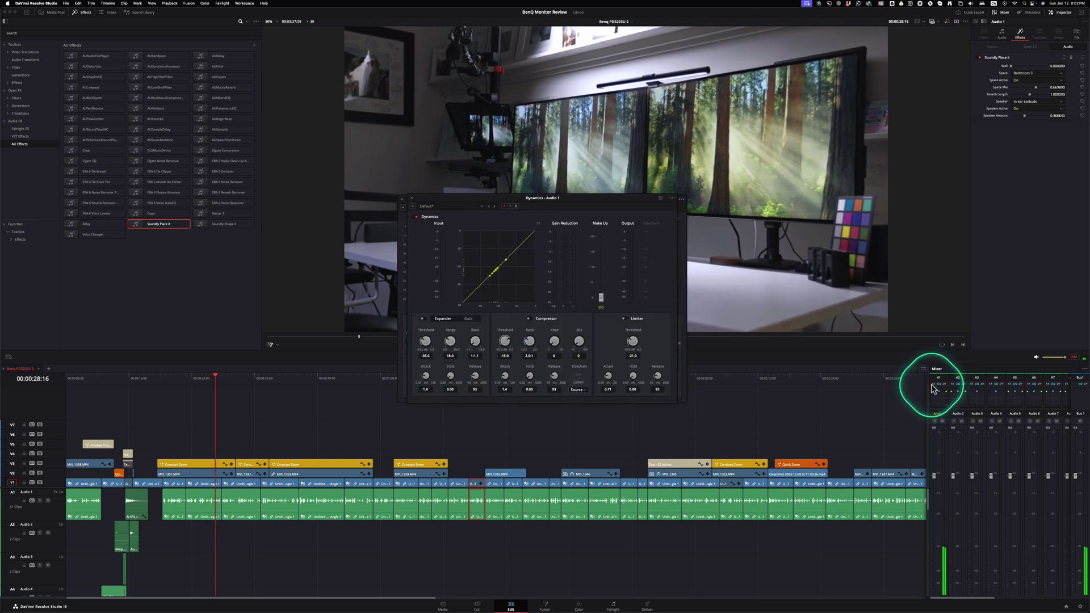
{"action": "left_click", "coordinate": [403, 200]}
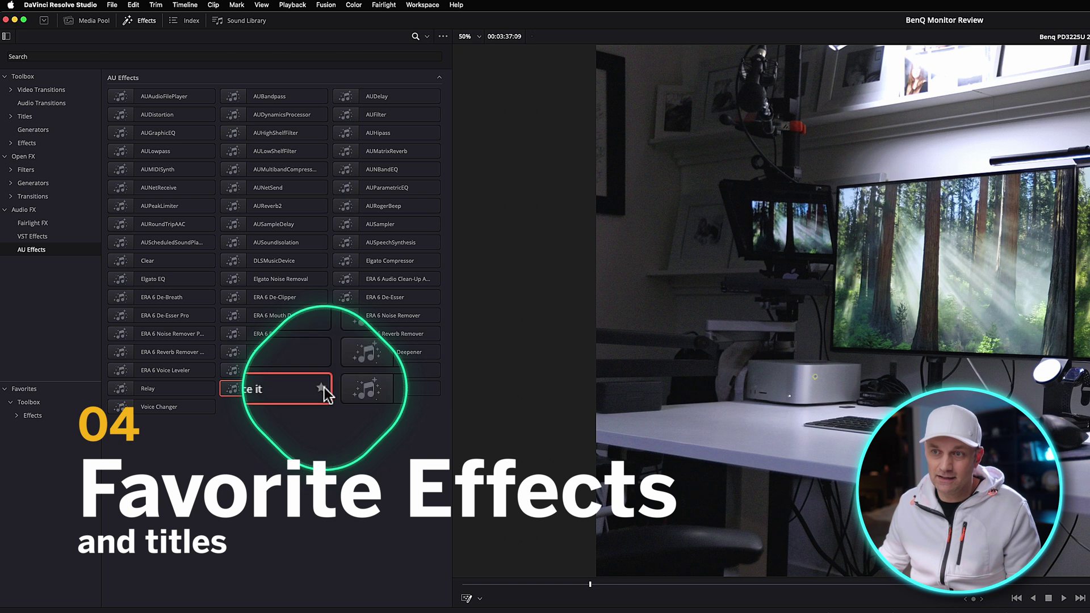
Star Soundly Place it and mAntique Faded in the Effects library as favourites.
{"action": "left_click", "coordinate": [322, 388]}
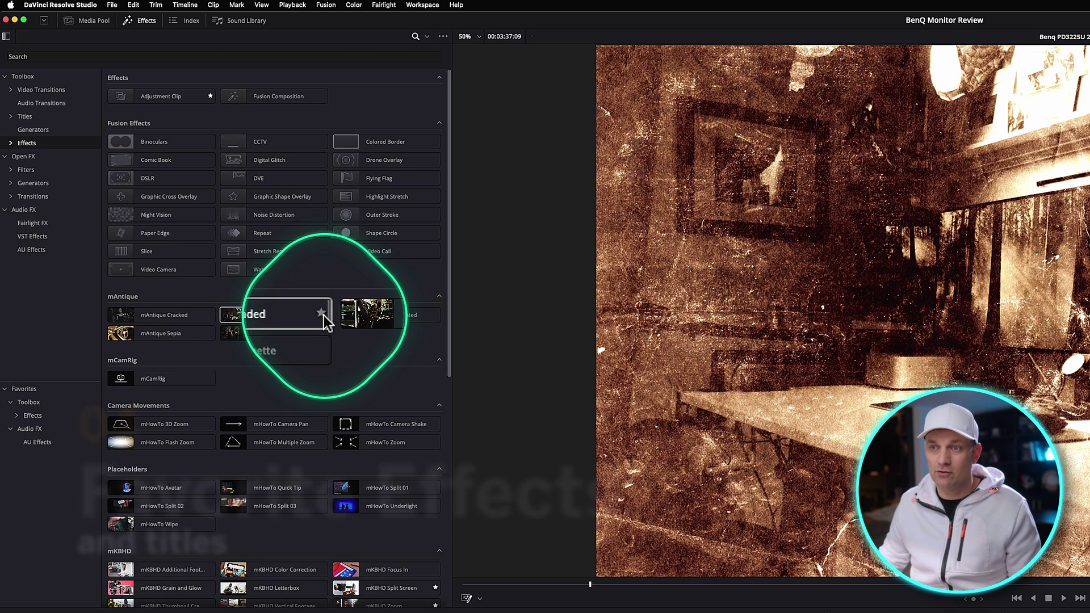
{"action": "left_click", "coordinate": [322, 314]}
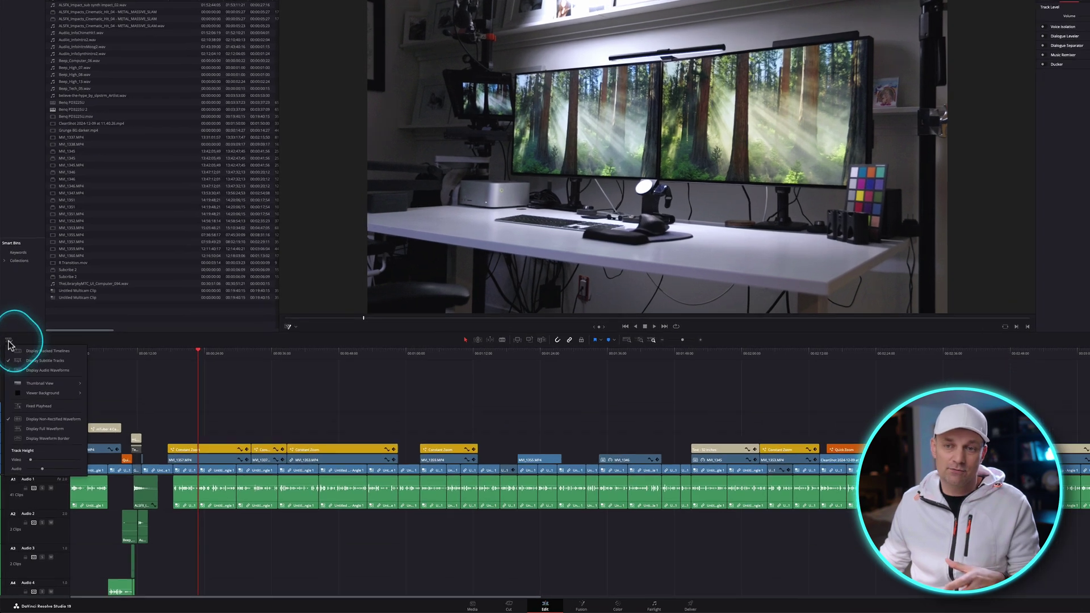
Enable Display Stacked Timelines in the timeline view options.
{"action": "left_click", "coordinate": [7, 362]}
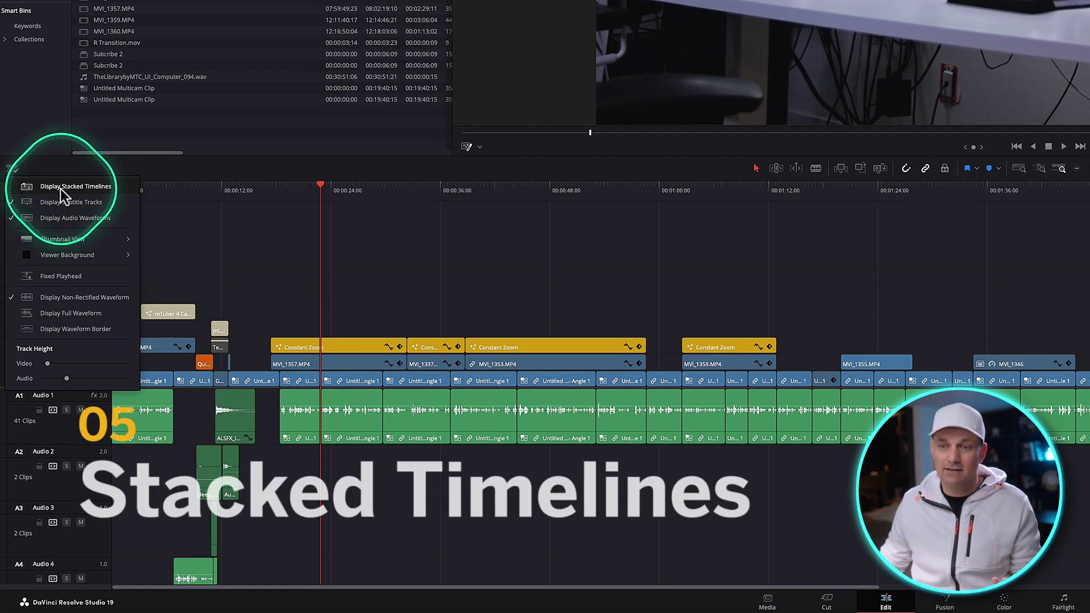
{"action": "left_click", "coordinate": [60, 186]}
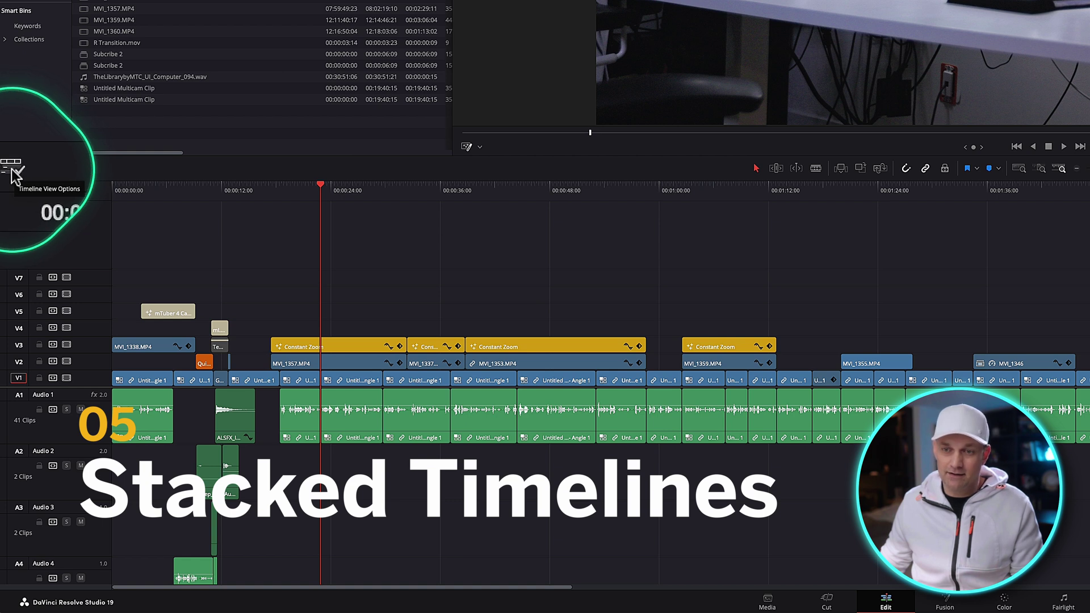
{"action": "left_click", "coordinate": [16, 175]}
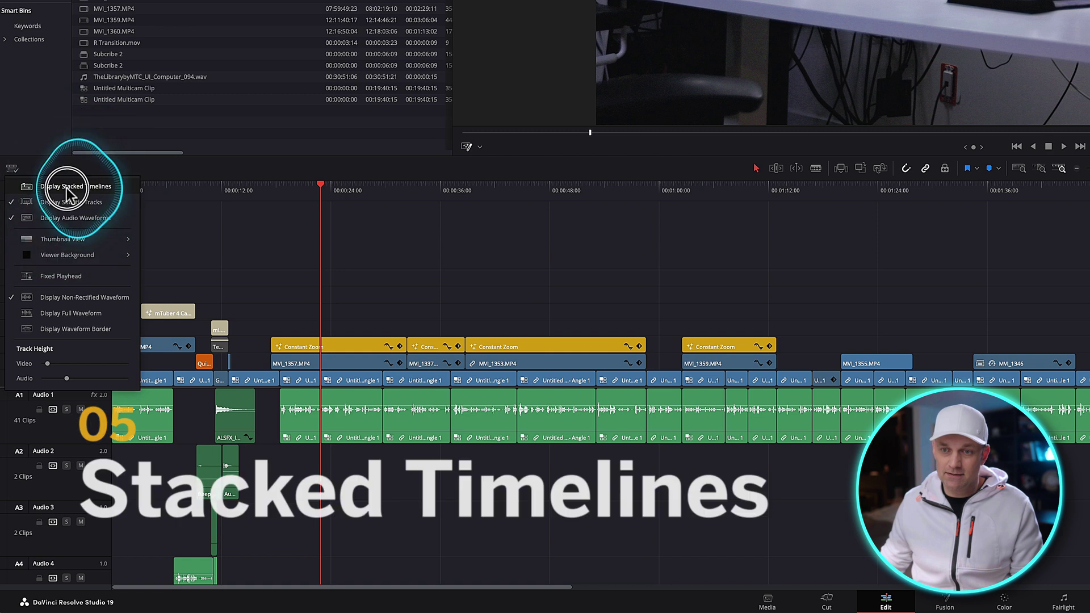
{"action": "left_click", "coordinate": [67, 189]}
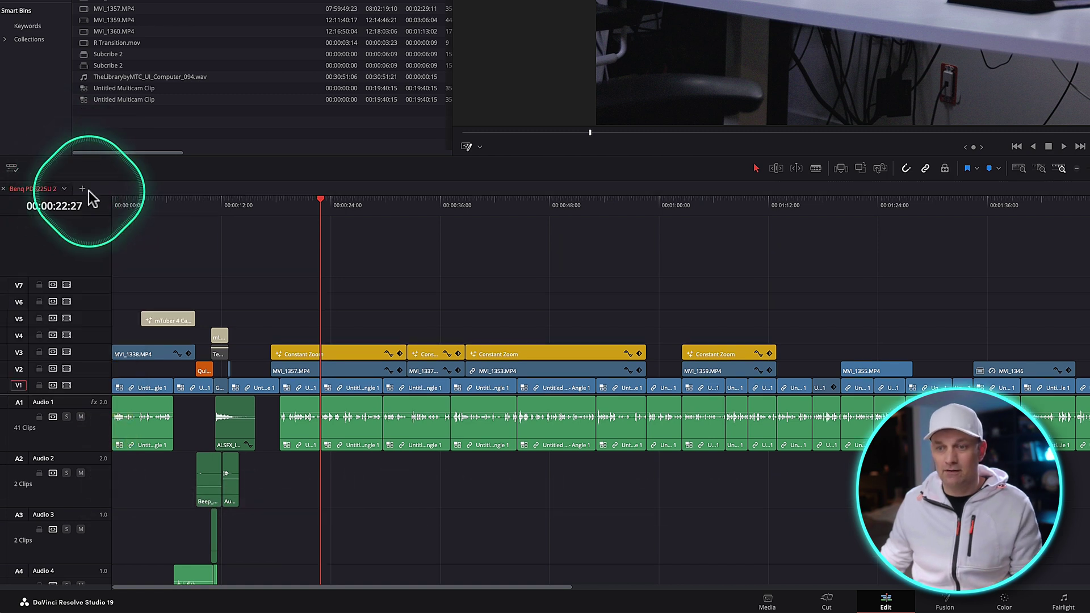
Add an empty timeline tab beside Benq PD3225U 2 and switch to it.
{"action": "left_click", "coordinate": [89, 191]}
{"action": "left_click", "coordinate": [37, 190]}
{"action": "left_click", "coordinate": [105, 189]}
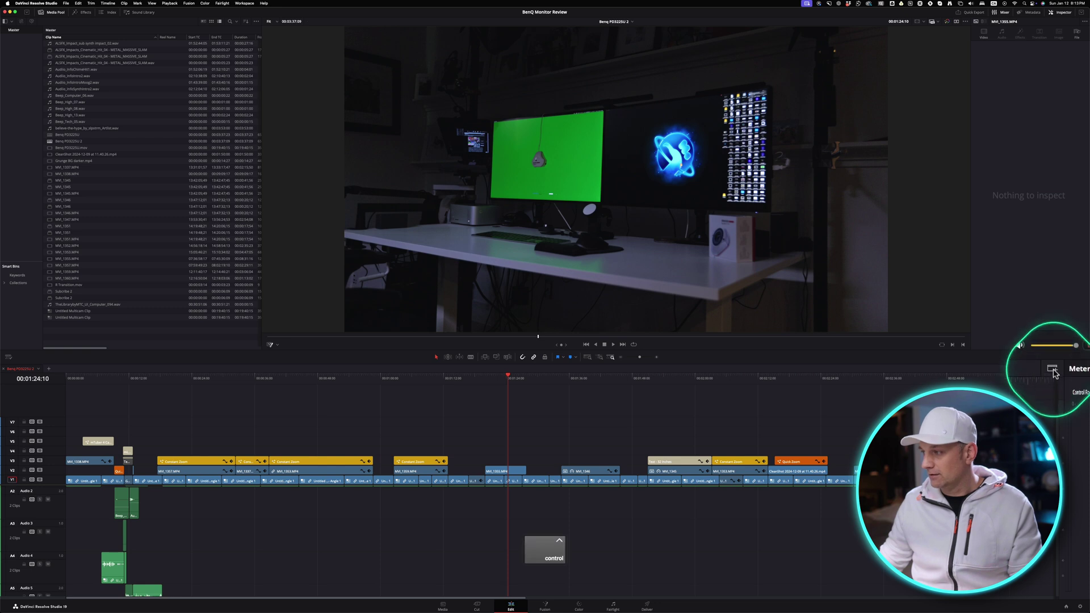
Load Benq PD3225U into a lower stacked pane, scrub it, and make the upper timeline active.
{"action": "left_click", "coordinate": [1053, 369]}
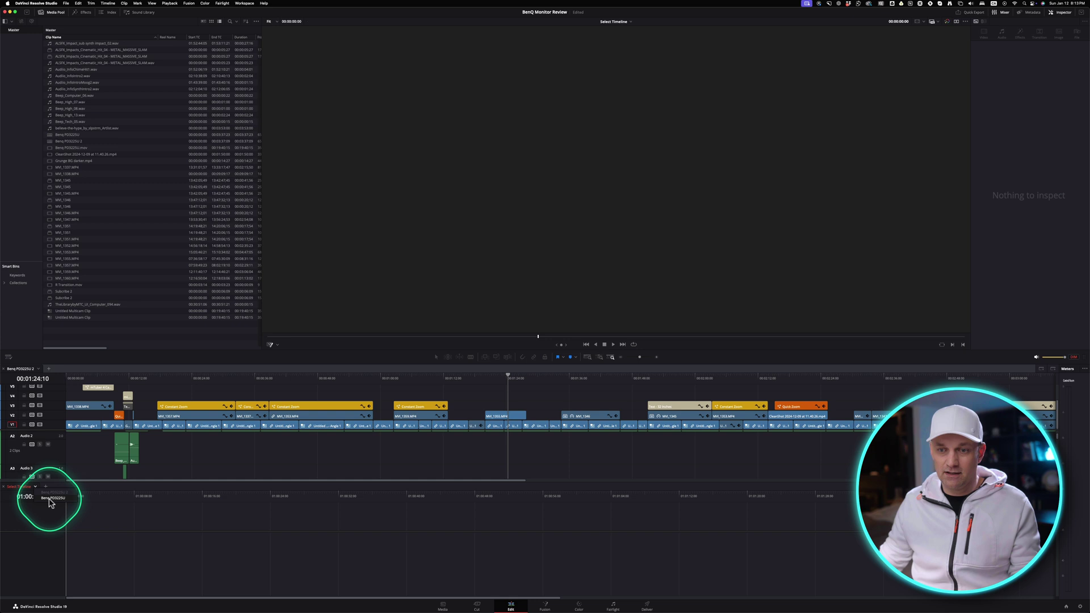
{"action": "left_click", "coordinate": [52, 500]}
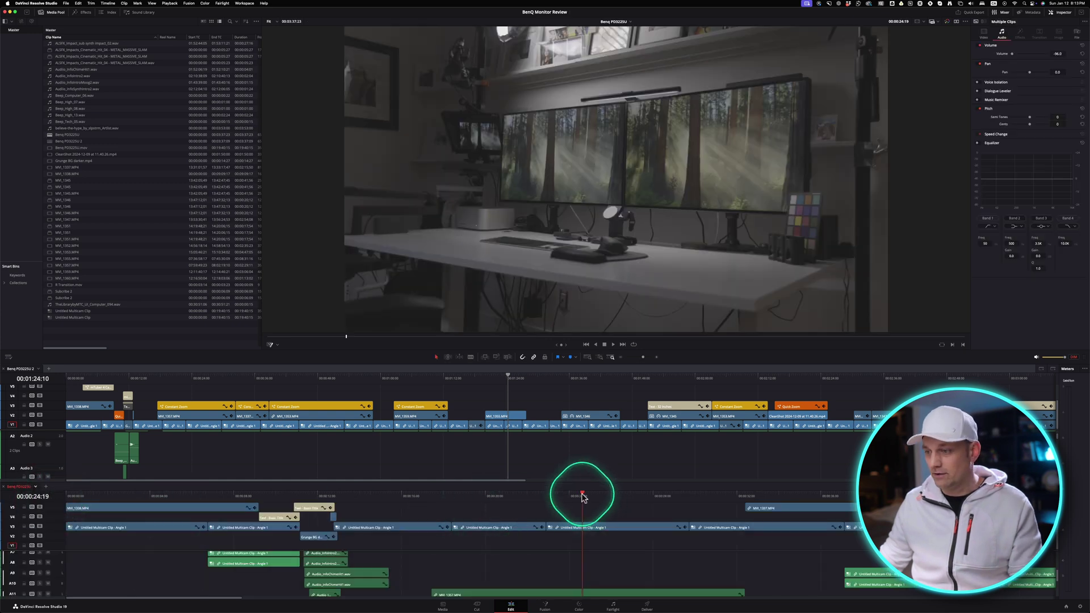
{"action": "left_click_drag", "start_coordinate": [579, 496], "coordinate": [525, 498]}
{"action": "left_click", "coordinate": [1053, 368]}
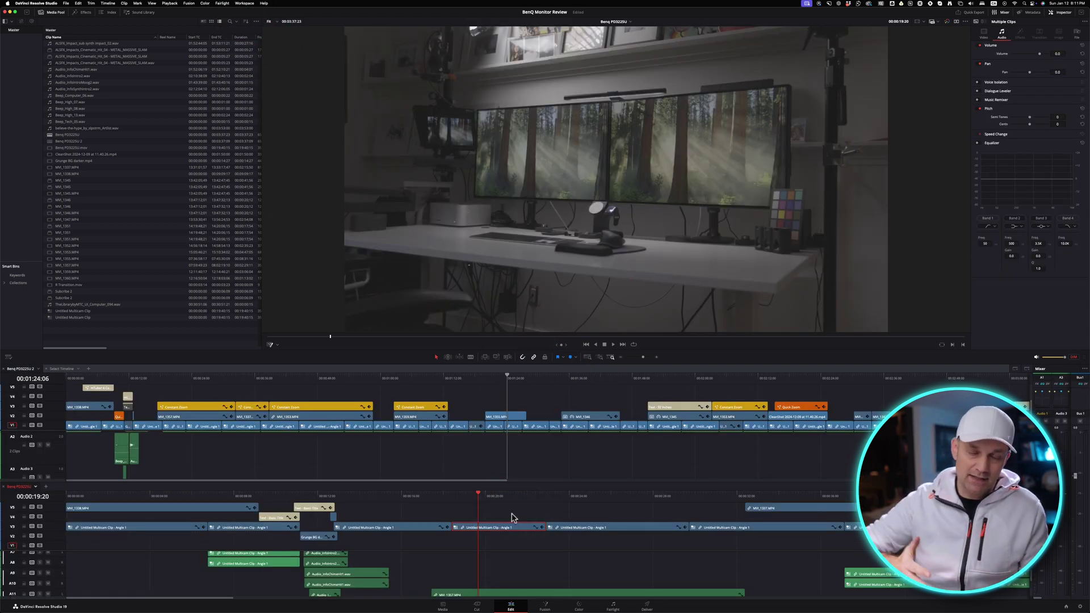
{"action": "left_click", "coordinate": [69, 372]}
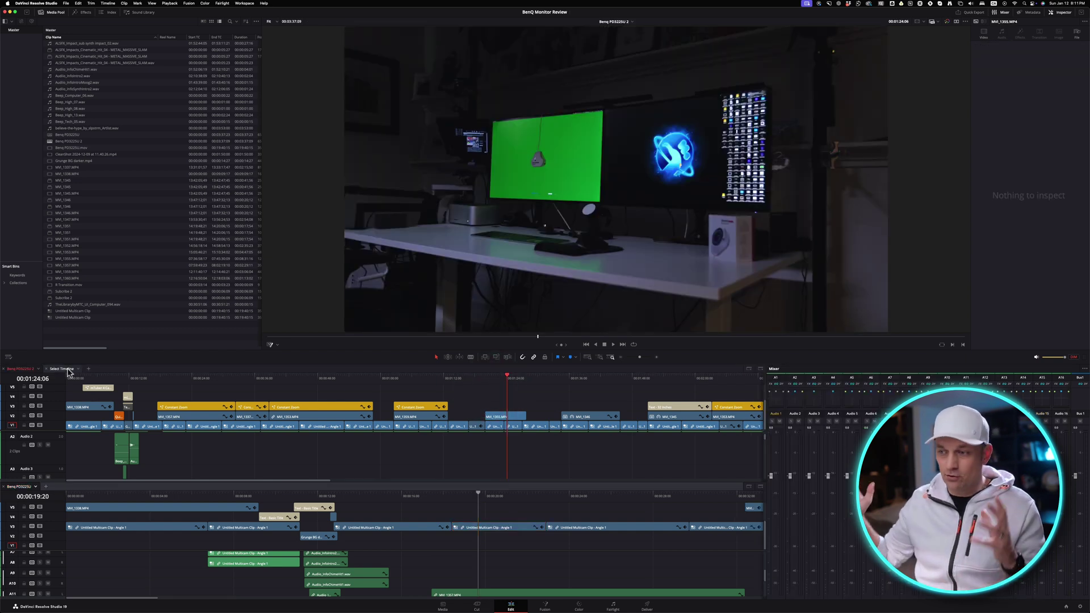
Narrow the Mixer to widen the timelines and make the lower Benq PD3225U timeline active.
{"action": "left_click_drag", "start_coordinate": [767, 462], "coordinate": [1074, 461]}
{"action": "left_click", "coordinate": [509, 423]}
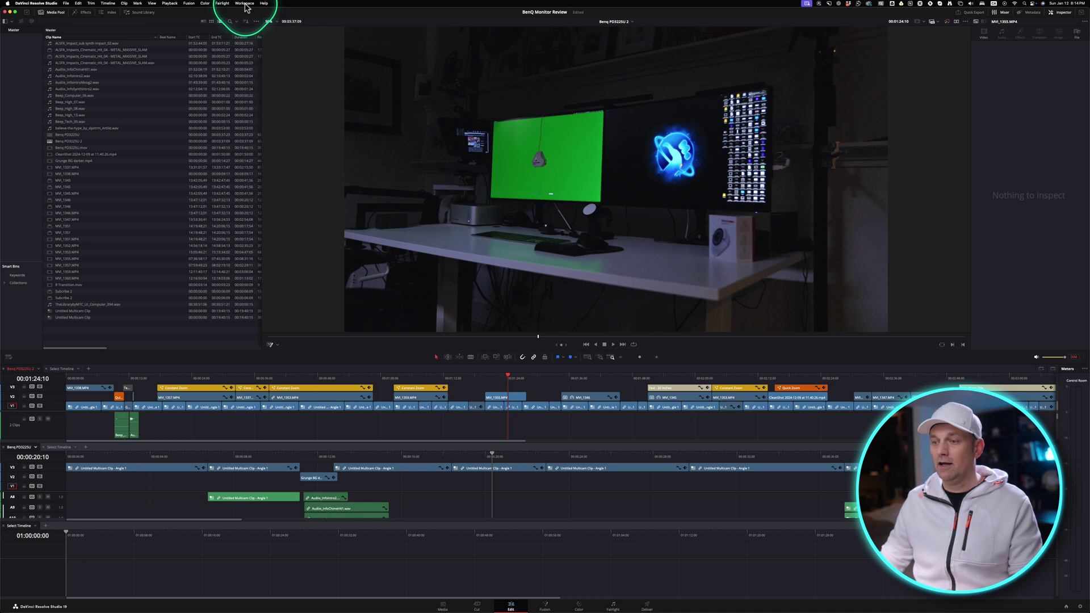
Turn Workspace Dual Screen on and set it to Full Screen Timeline.
{"action": "left_click", "coordinate": [245, 4]}
{"action": "mouse_move", "coordinate": [255, 55]}
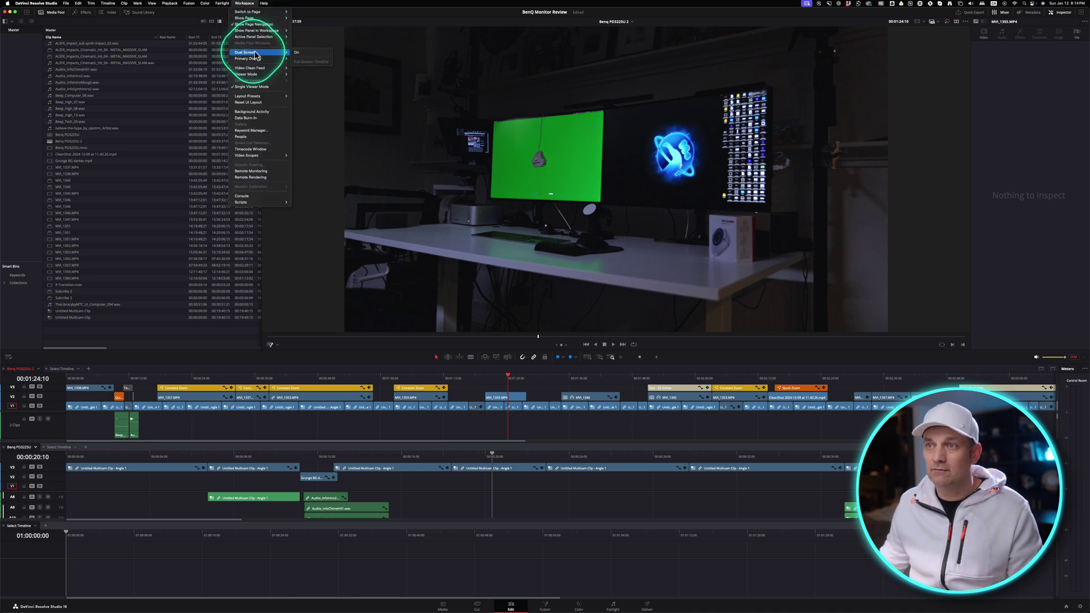
{"action": "left_click", "coordinate": [302, 55]}
{"action": "left_click", "coordinate": [245, 4]}
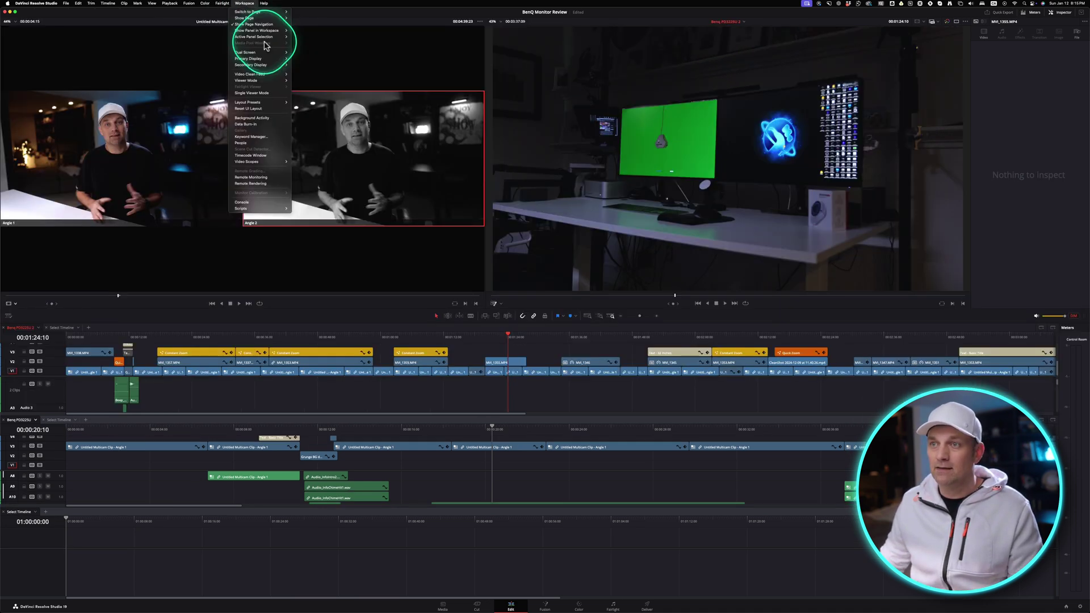
{"action": "mouse_move", "coordinate": [259, 55]}
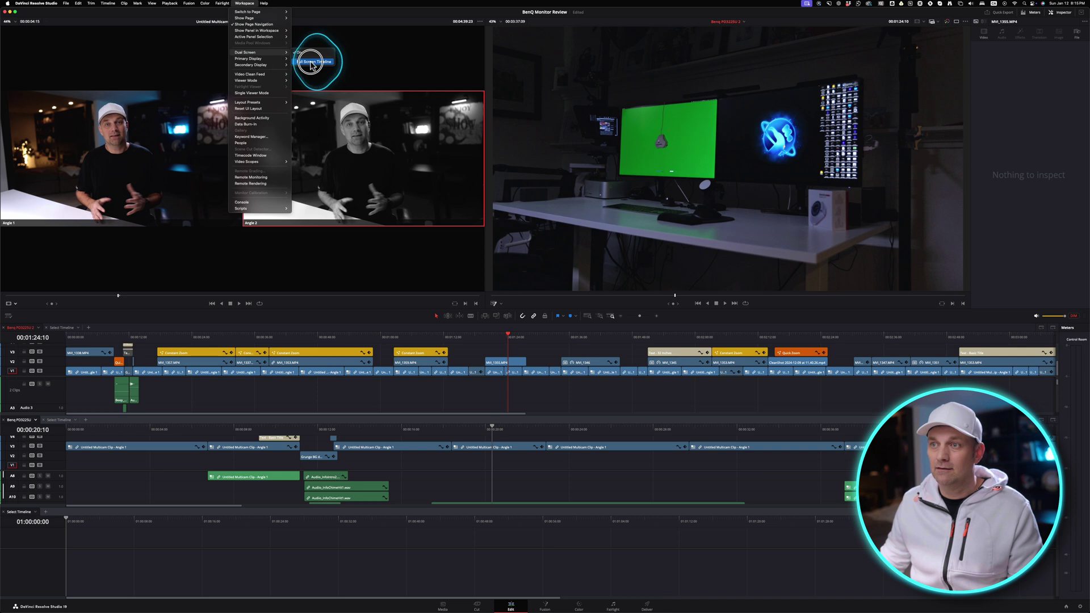
{"action": "left_click", "coordinate": [311, 63]}
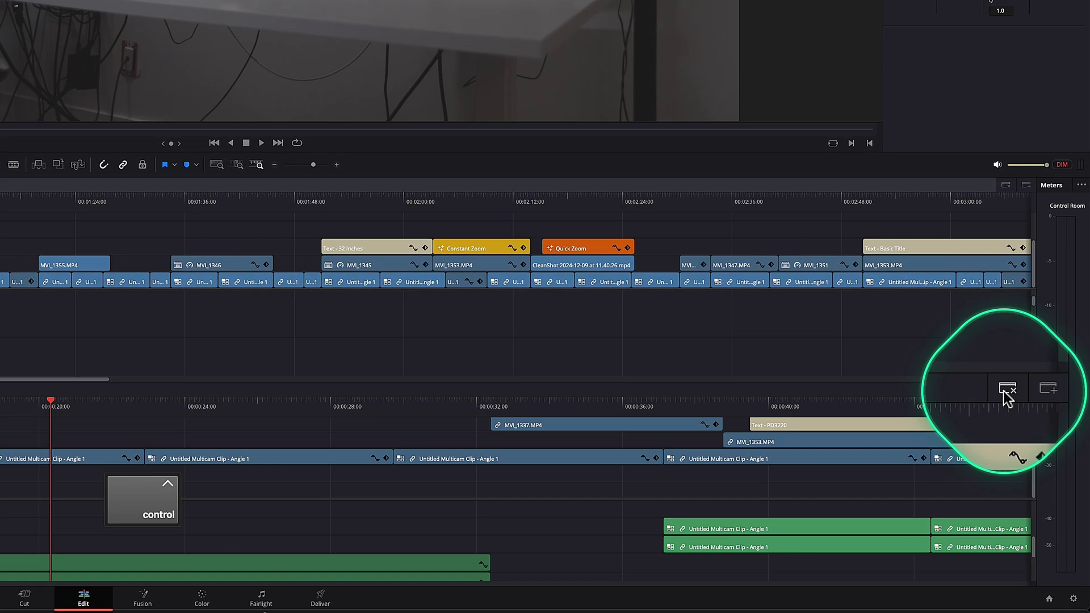
Close the lower stacked timeline so a single timeline fills the Edit page.
{"action": "left_click", "coordinate": [1006, 390]}
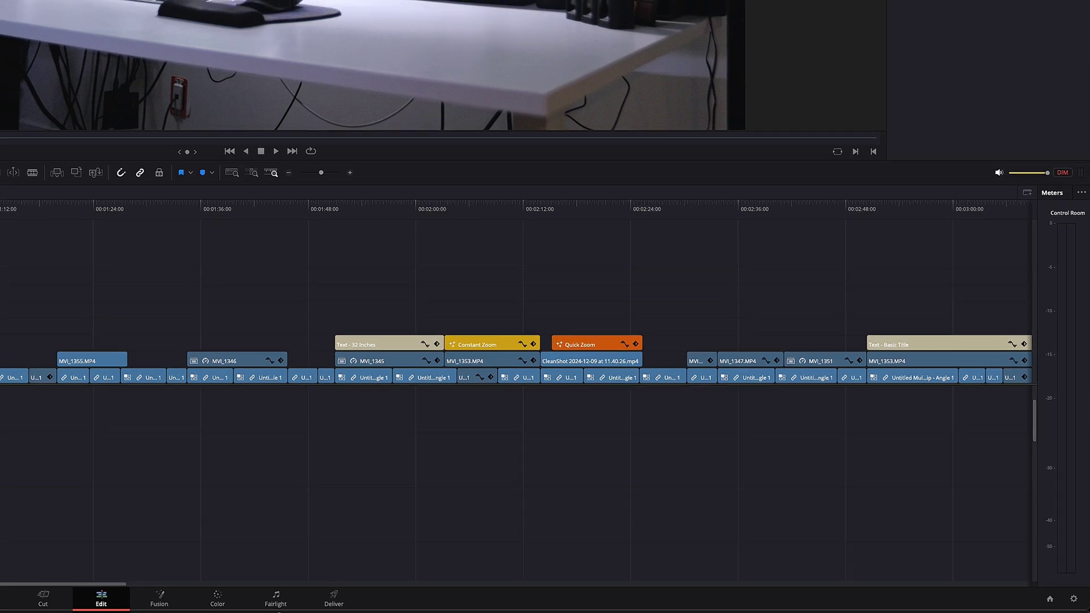
{"action": "left_click", "coordinate": [11, 369]}
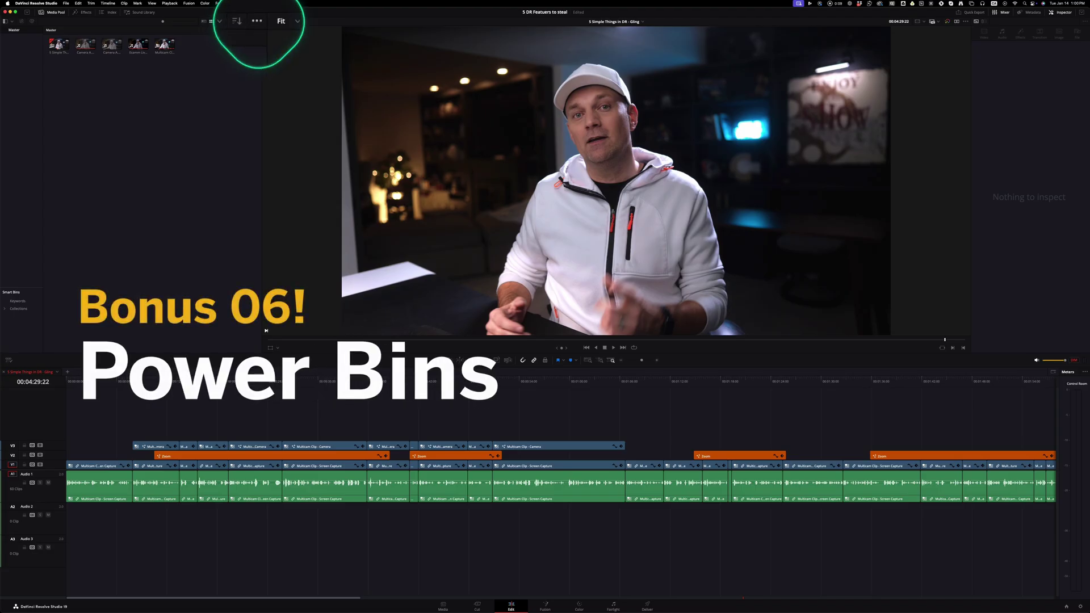
Turn on Show Power Bins in the Media Pool and select the Power Bins Master.
{"action": "left_click", "coordinate": [257, 22]}
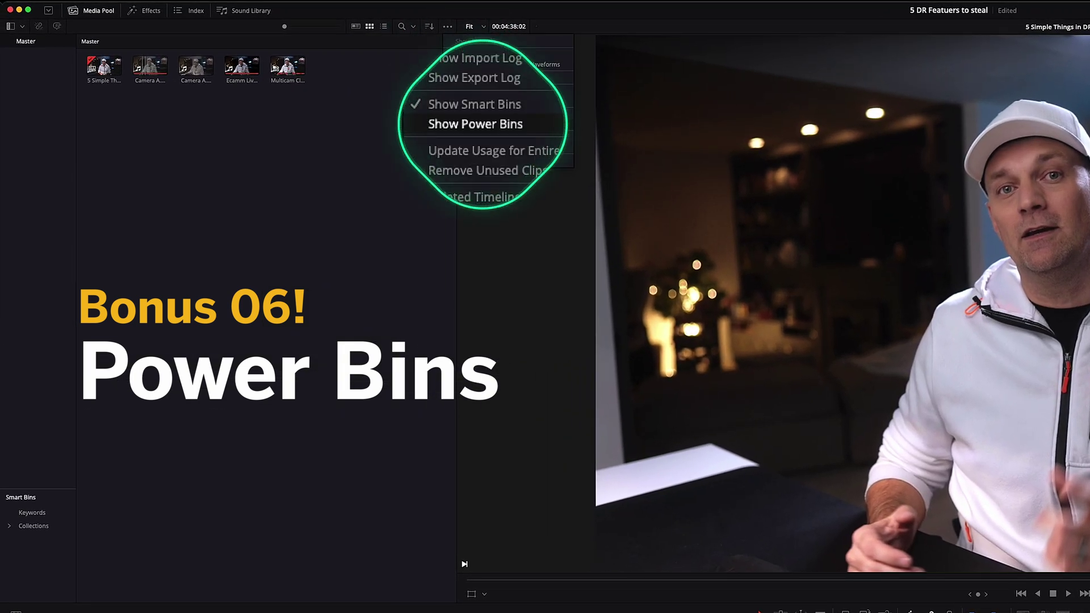
{"action": "left_click", "coordinate": [483, 118]}
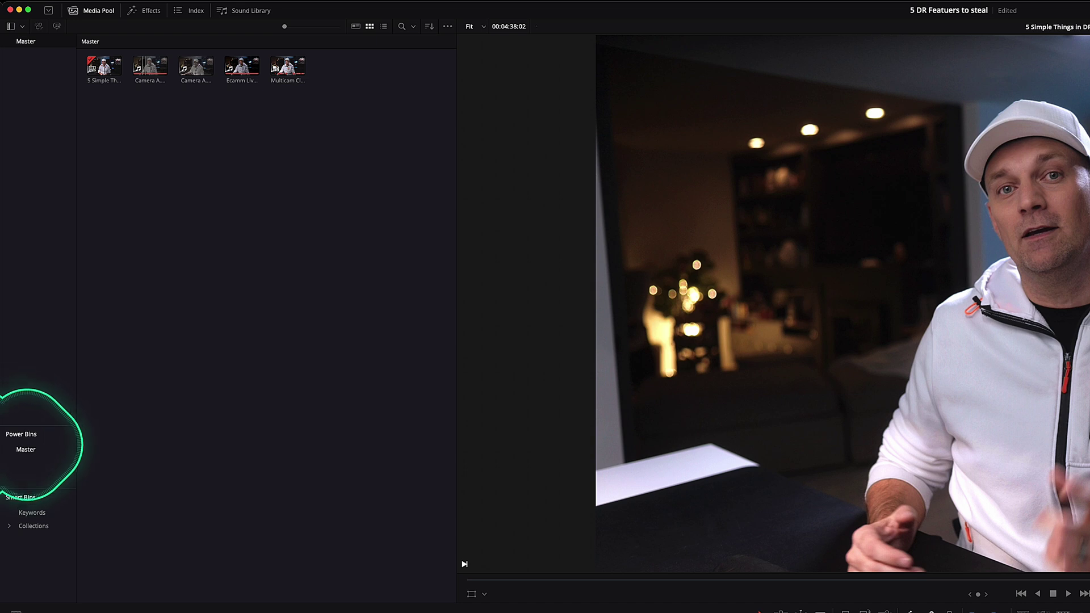
{"action": "left_click", "coordinate": [26, 449]}
Create the Video, SFX, Music and Graphics power bins under the Power Bins Master.
{"action": "right_click", "coordinate": [198, 176]}
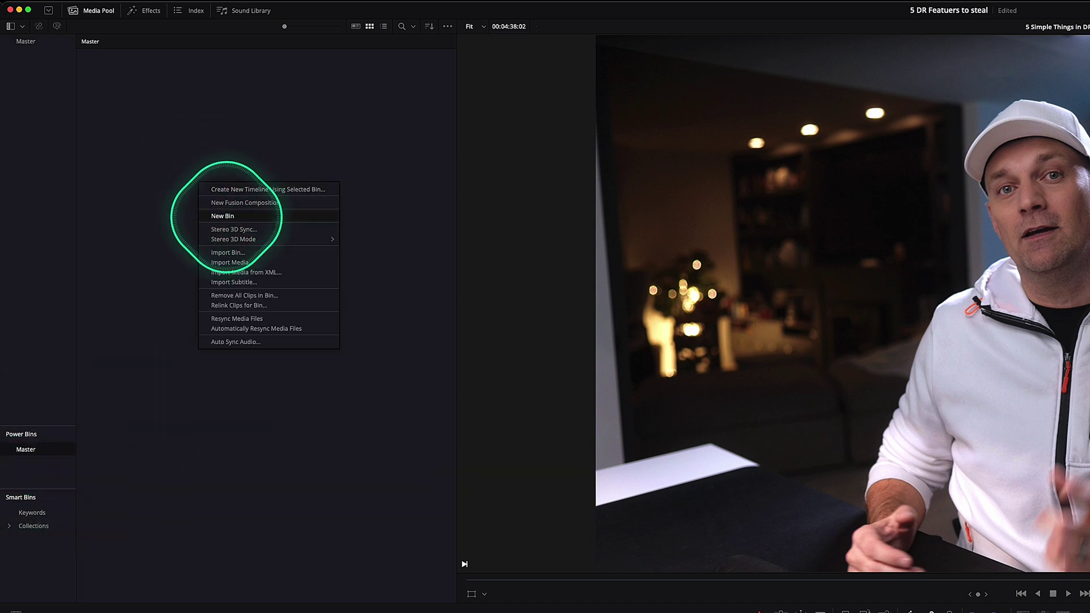
{"action": "left_click", "coordinate": [230, 214]}
{"action": "right_click", "coordinate": [199, 187]}
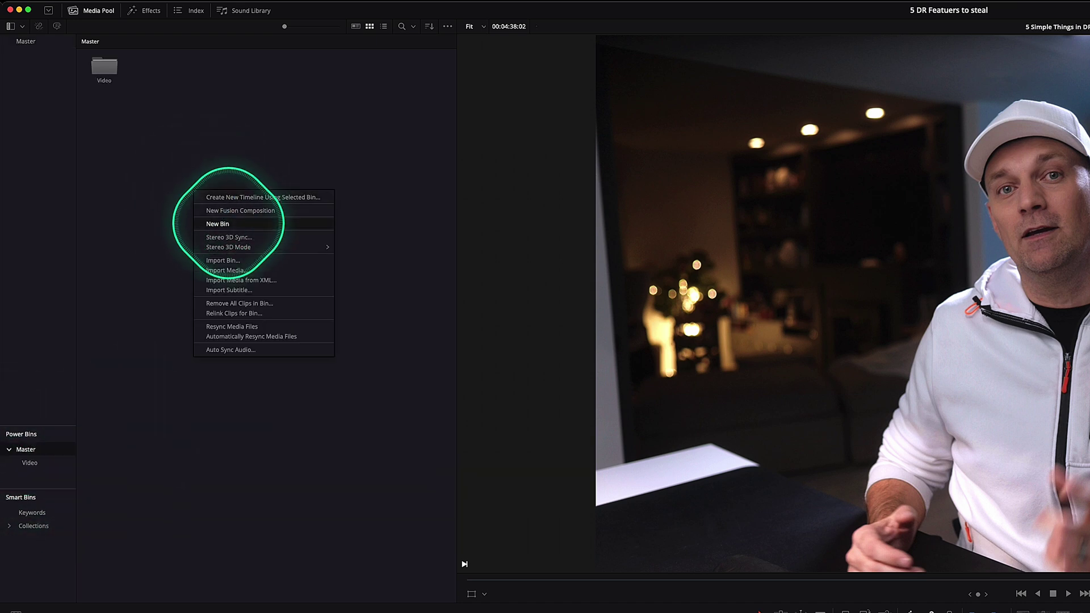
{"action": "left_click", "coordinate": [231, 222]}
{"action": "type", "text": "SFX"}
{"action": "right_click", "coordinate": [174, 165]}
{"action": "left_click", "coordinate": [187, 199]}
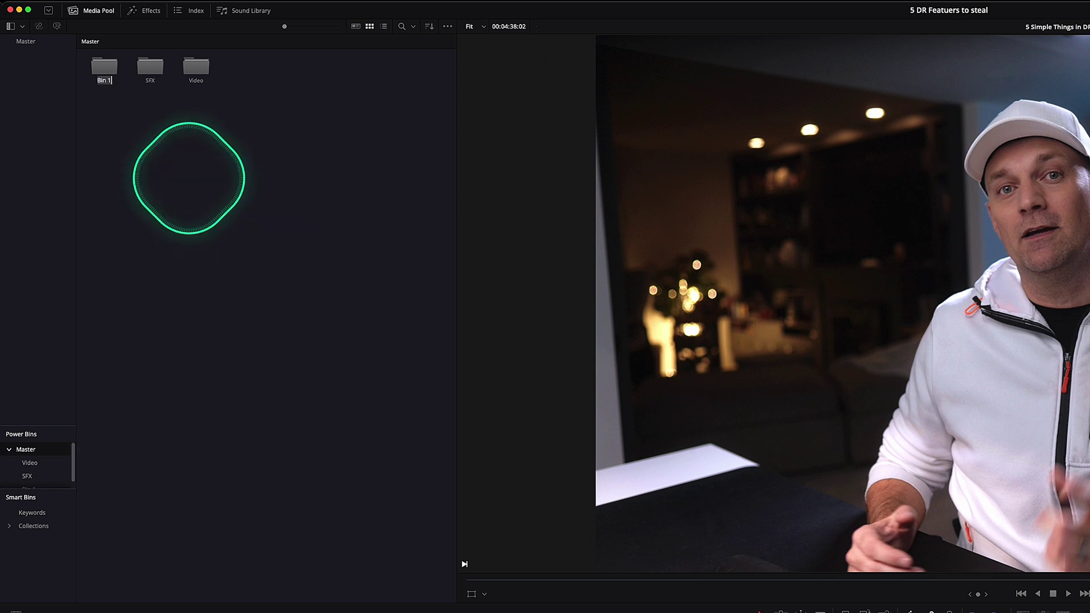
{"action": "right_click", "coordinate": [189, 178]}
{"action": "left_click", "coordinate": [221, 212]}
Finish naming the Graphics bin, then open the BenQ Monitor Review project from the Project Manager.
{"action": "type", "text": "Graphics"}
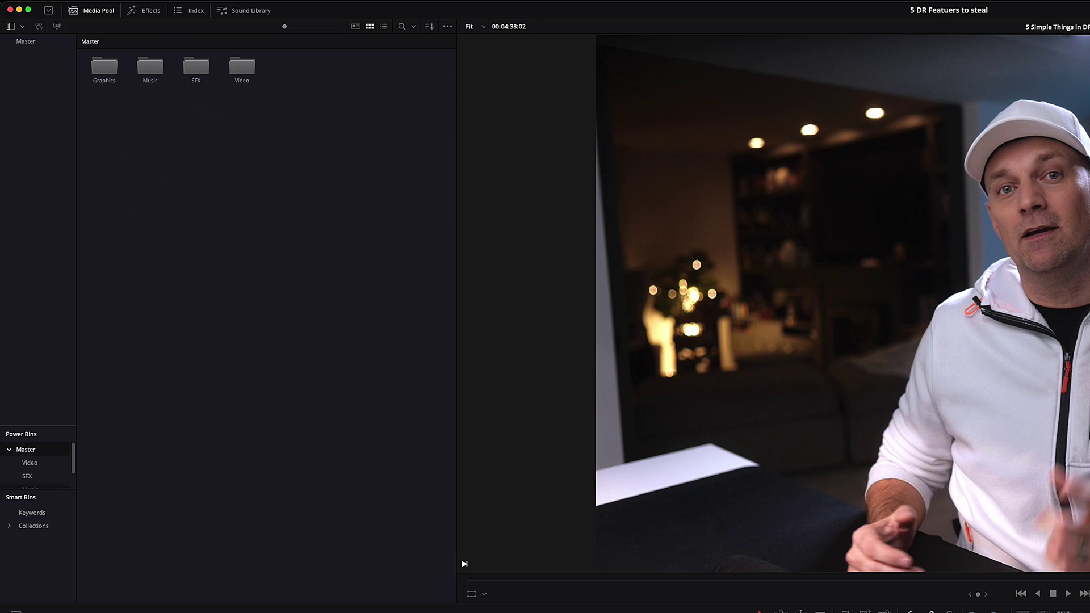
{"action": "left_click", "coordinate": [242, 67]}
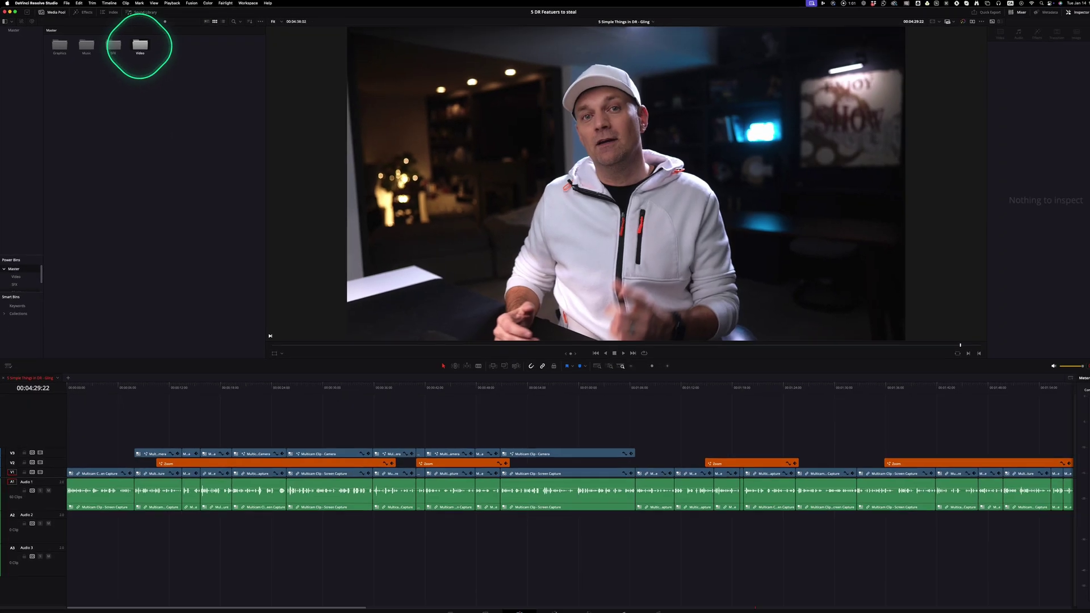
{"action": "left_click", "coordinate": [1066, 607]}
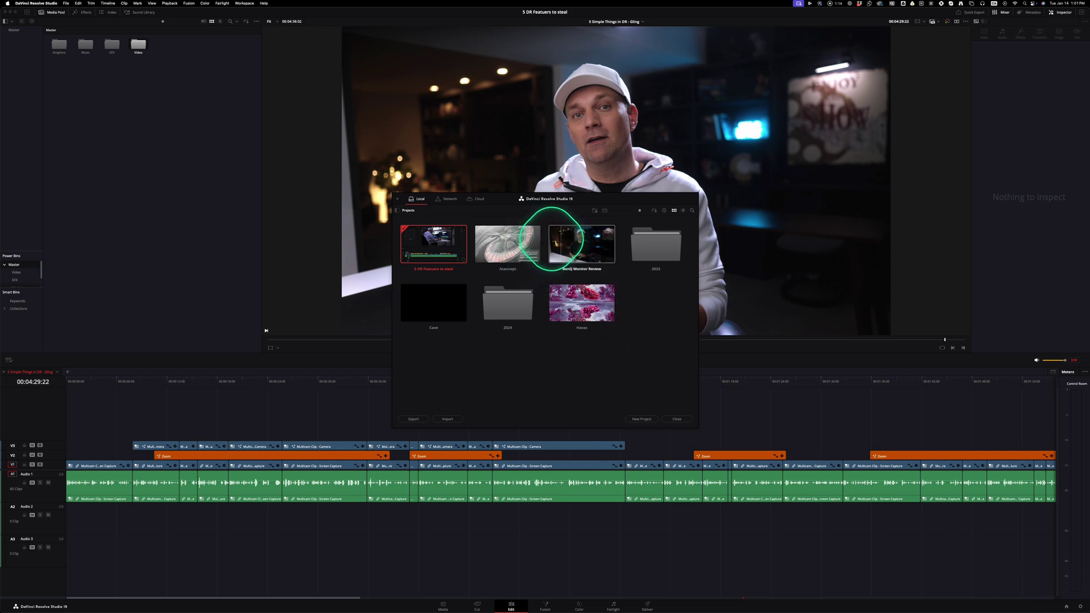
{"action": "double_click", "coordinate": [582, 244]}
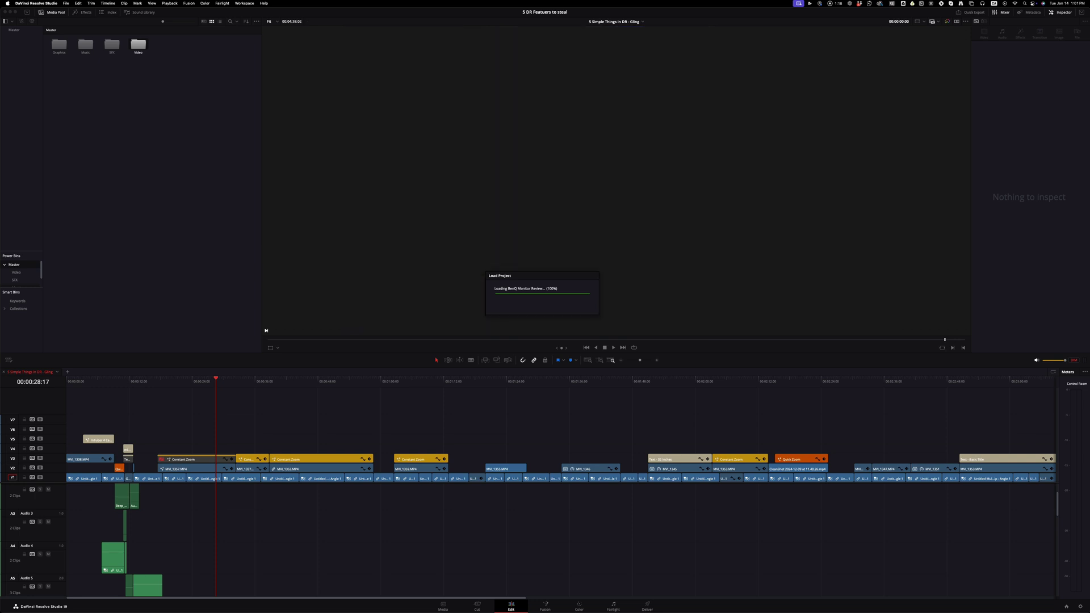
Save Grunge BG darker.mp4 to the Video bin, and Quick Zoom and mLogo Cinematic to Effects.
{"action": "left_click", "coordinate": [142, 381]}
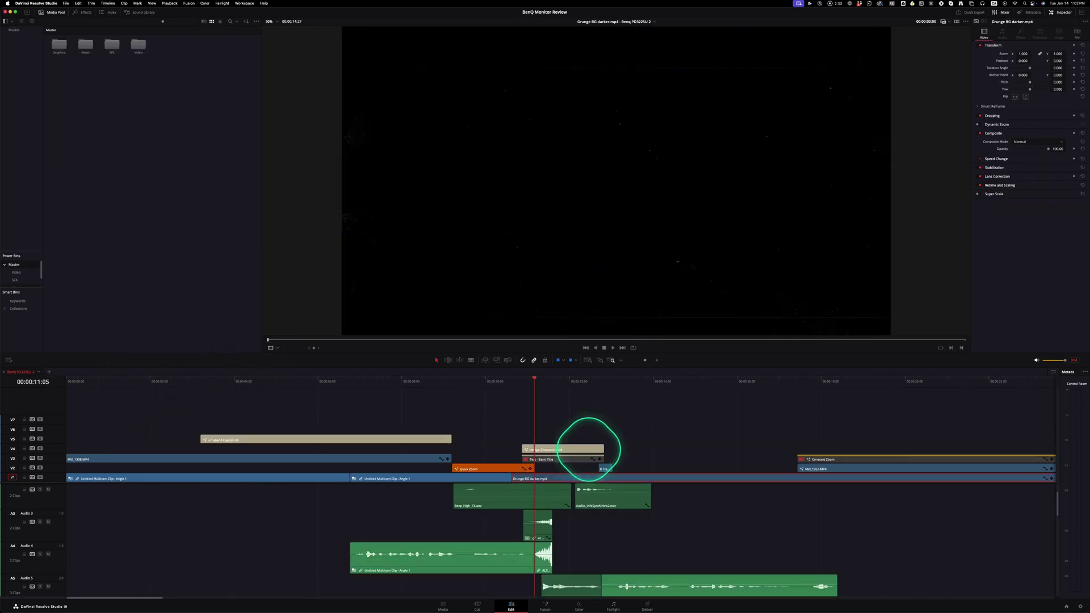
{"action": "left_click_drag", "start_coordinate": [563, 478], "coordinate": [140, 46]}
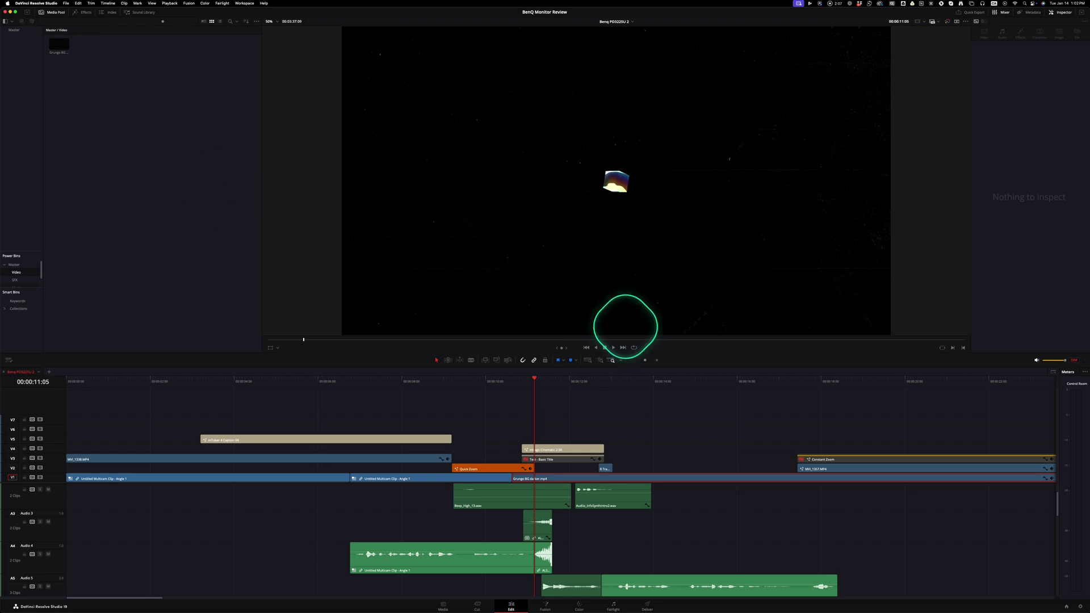
{"action": "left_click", "coordinate": [553, 450]}
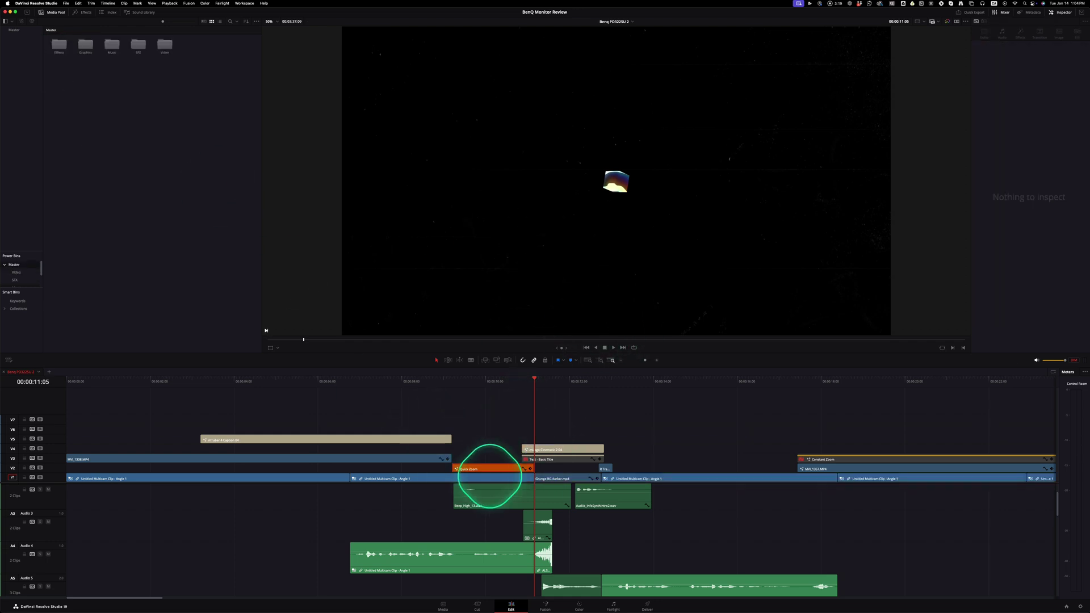
{"action": "left_click_drag", "start_coordinate": [488, 469], "coordinate": [59, 46]}
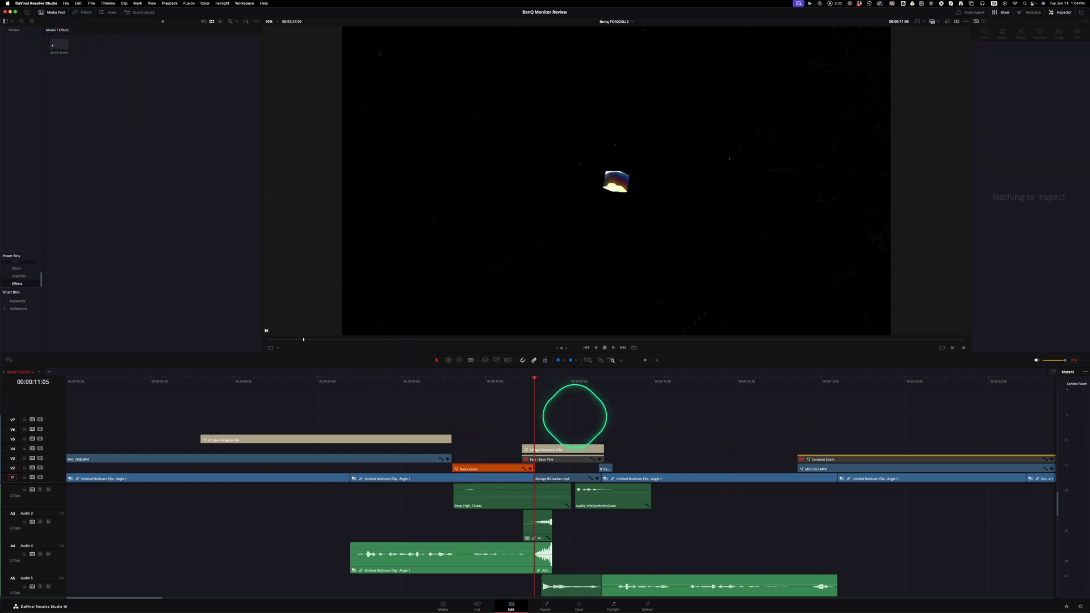
{"action": "left_click", "coordinate": [552, 449]}
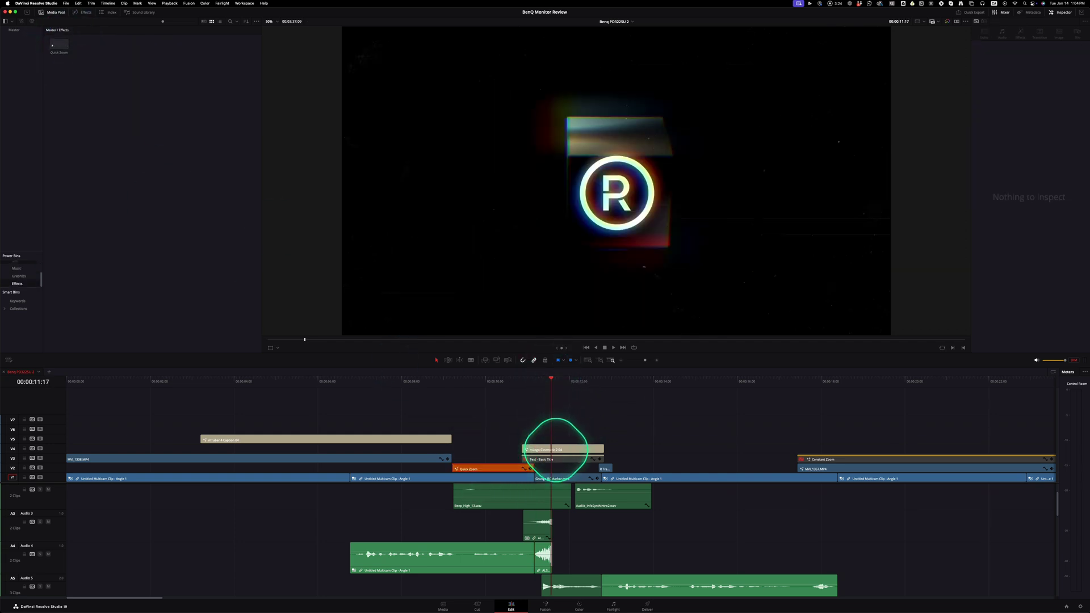
{"action": "left_click_drag", "start_coordinate": [555, 448], "coordinate": [124, 135]}
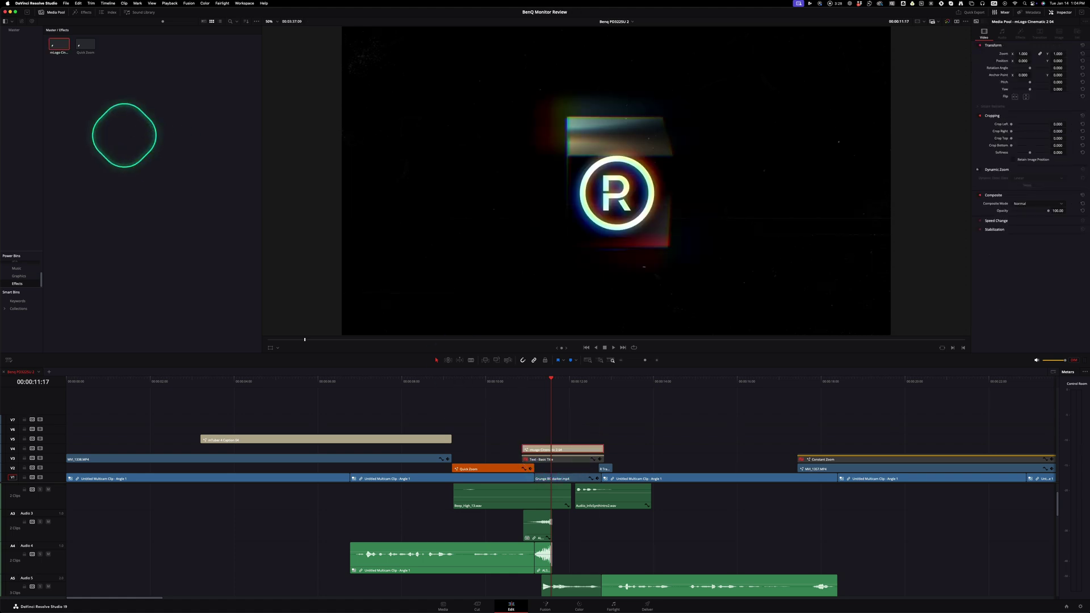